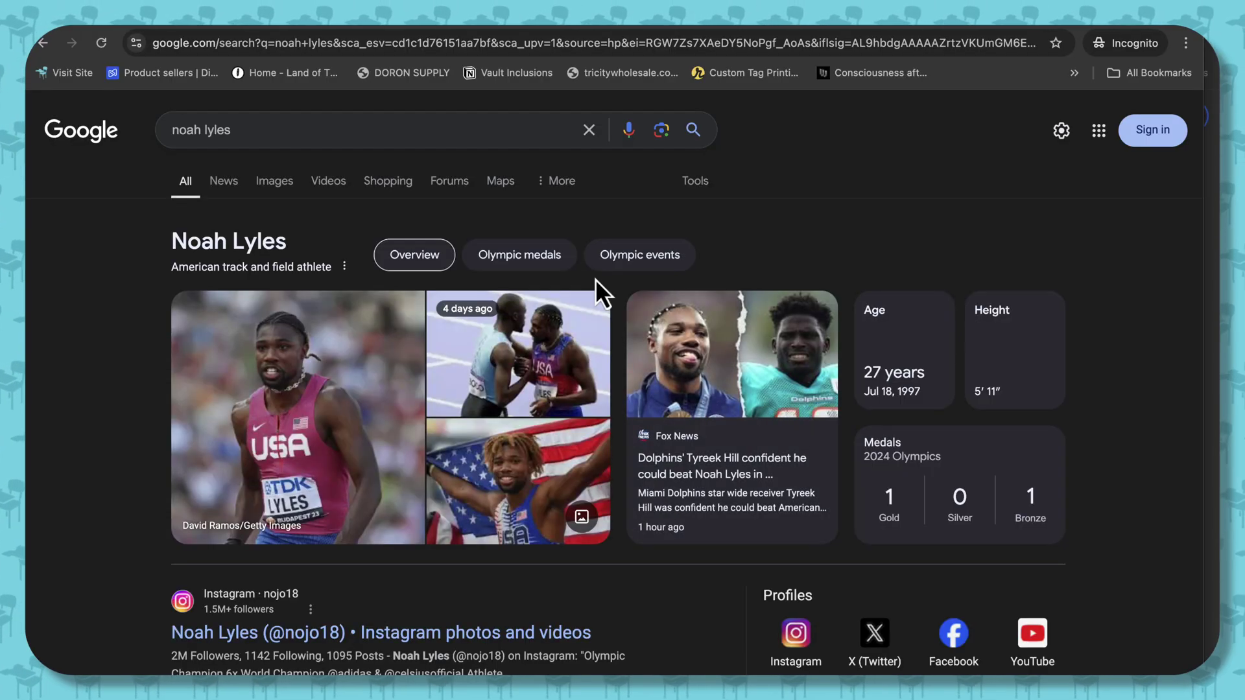
Step: Find the Britannica photo of Noah Lyles holding the flag in Google Images and bring up its save options
click(276, 181)
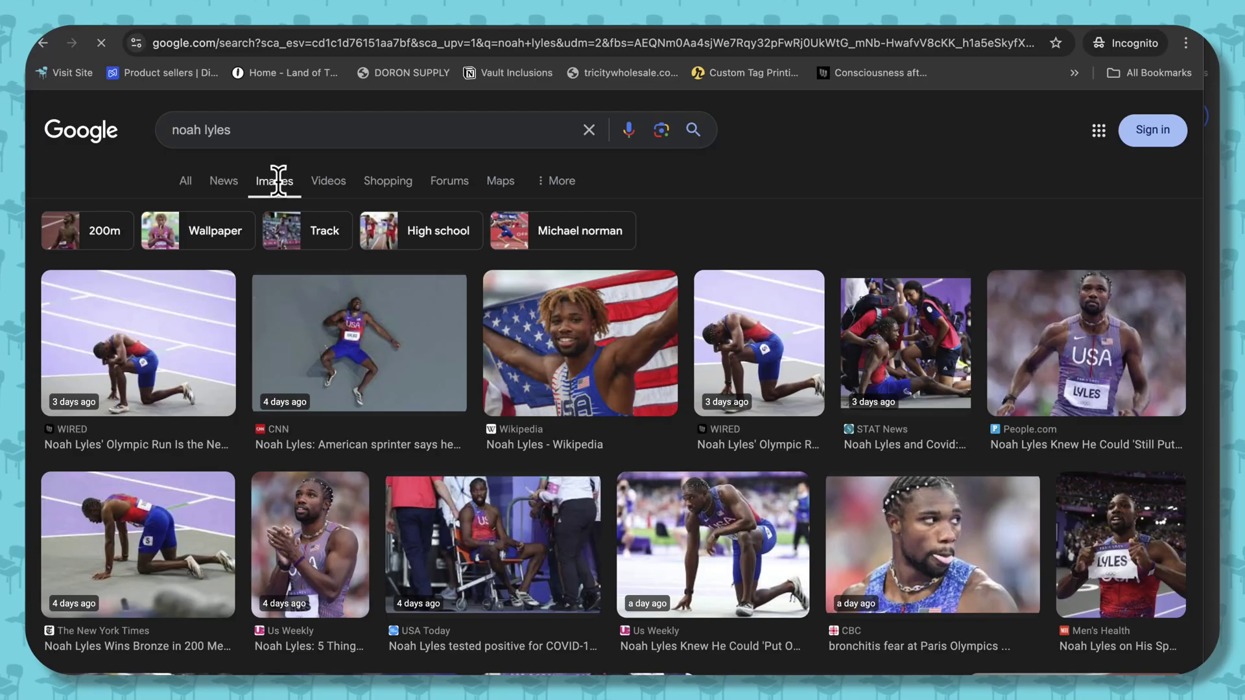
scroll(621, 487, down, 4)
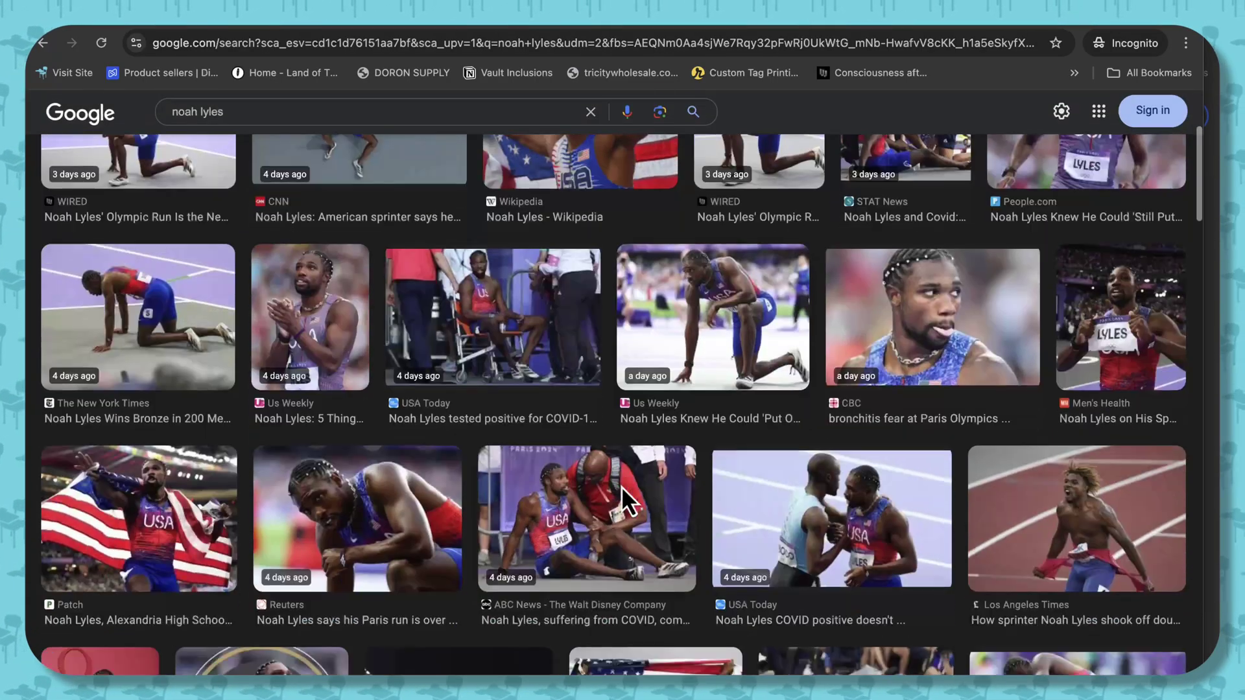
scroll(621, 487, down, 8)
click(622, 486)
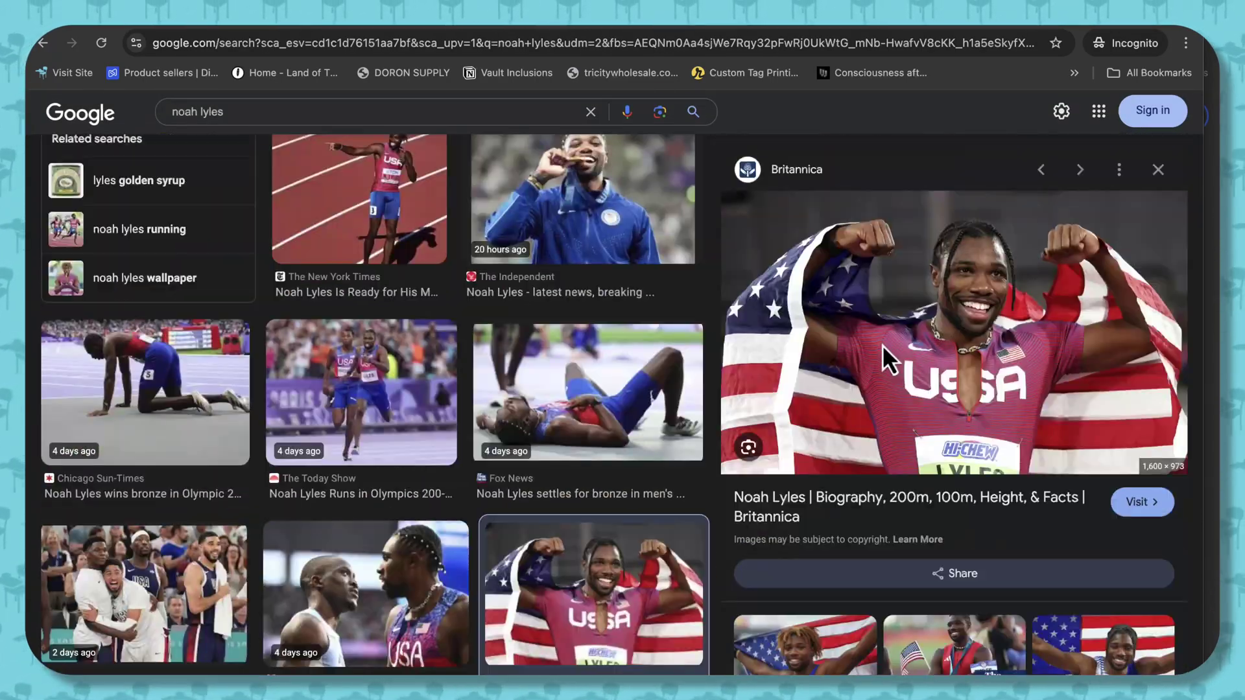
right_click(882, 344)
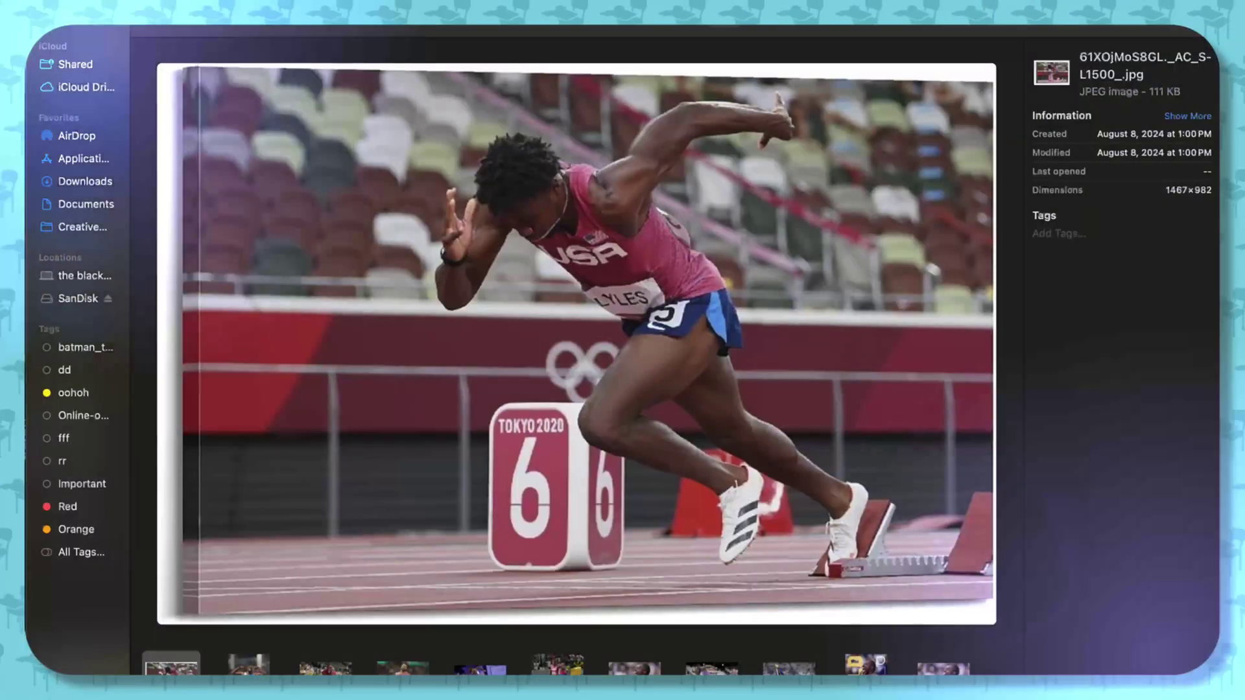
Step: Step through the downloaded Noah Lyles photos in Finder's gallery to the running shot im-842613.jpg
key(Right)
key(Right)
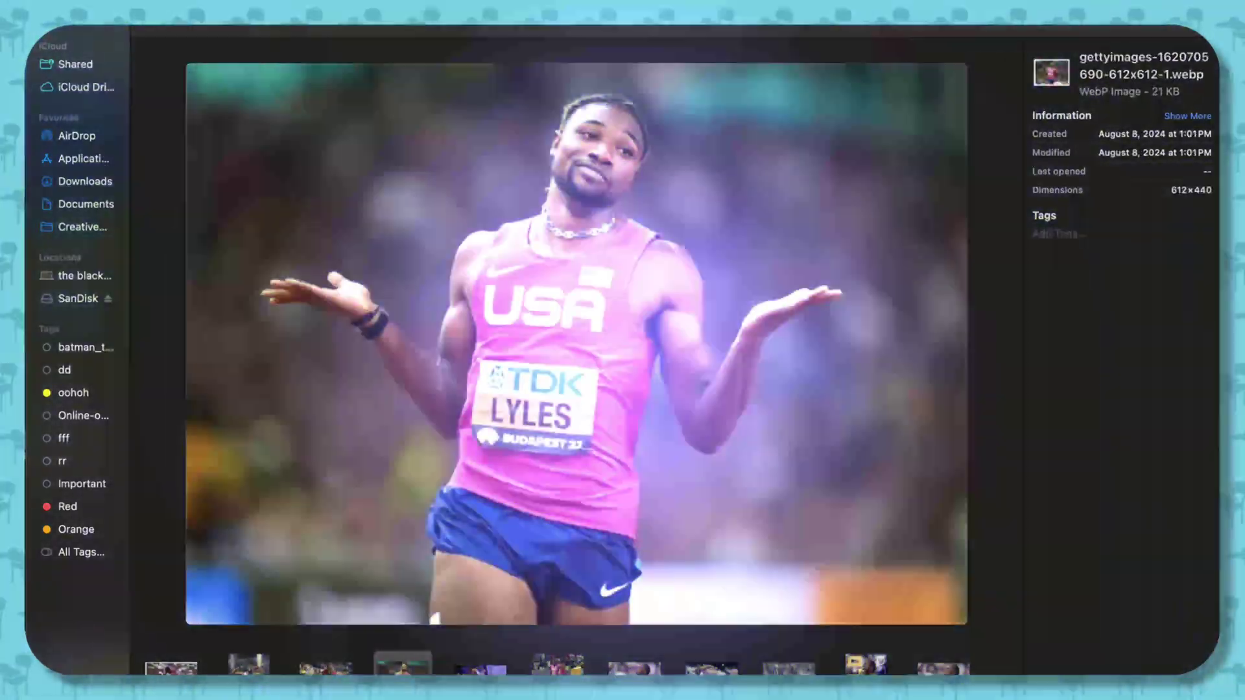
key(Right)
key(Right)
key(Right)
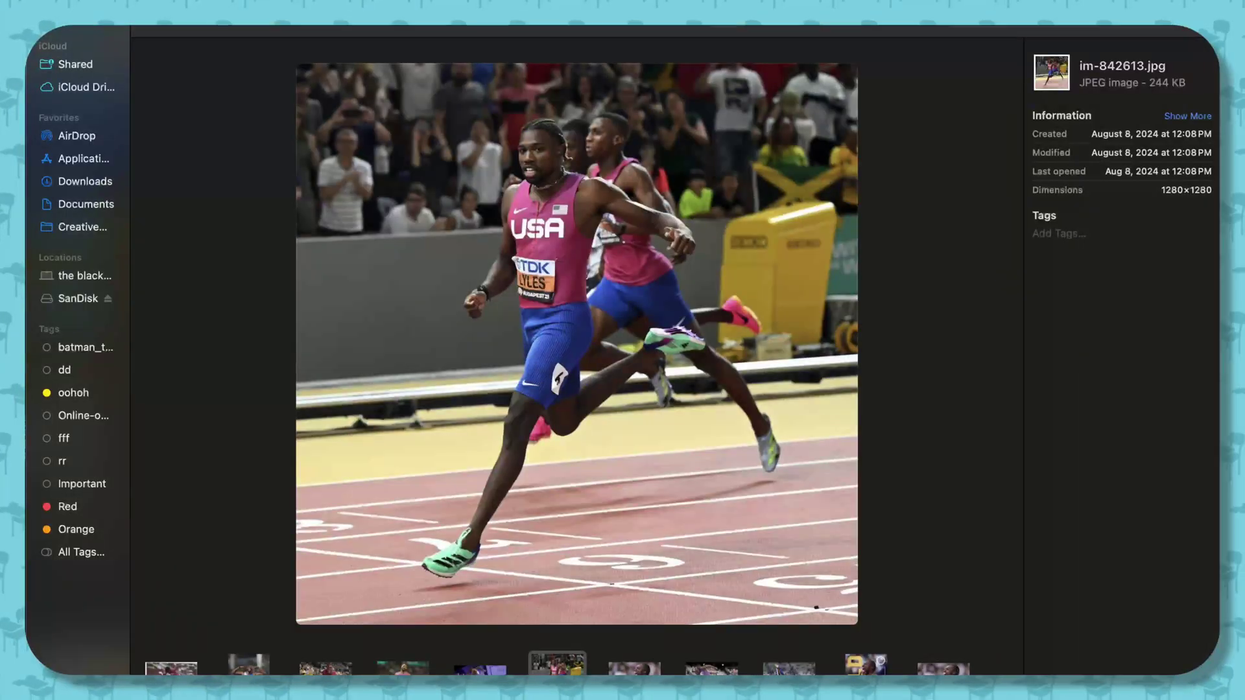
key(Right)
key(Right)
key(Right)
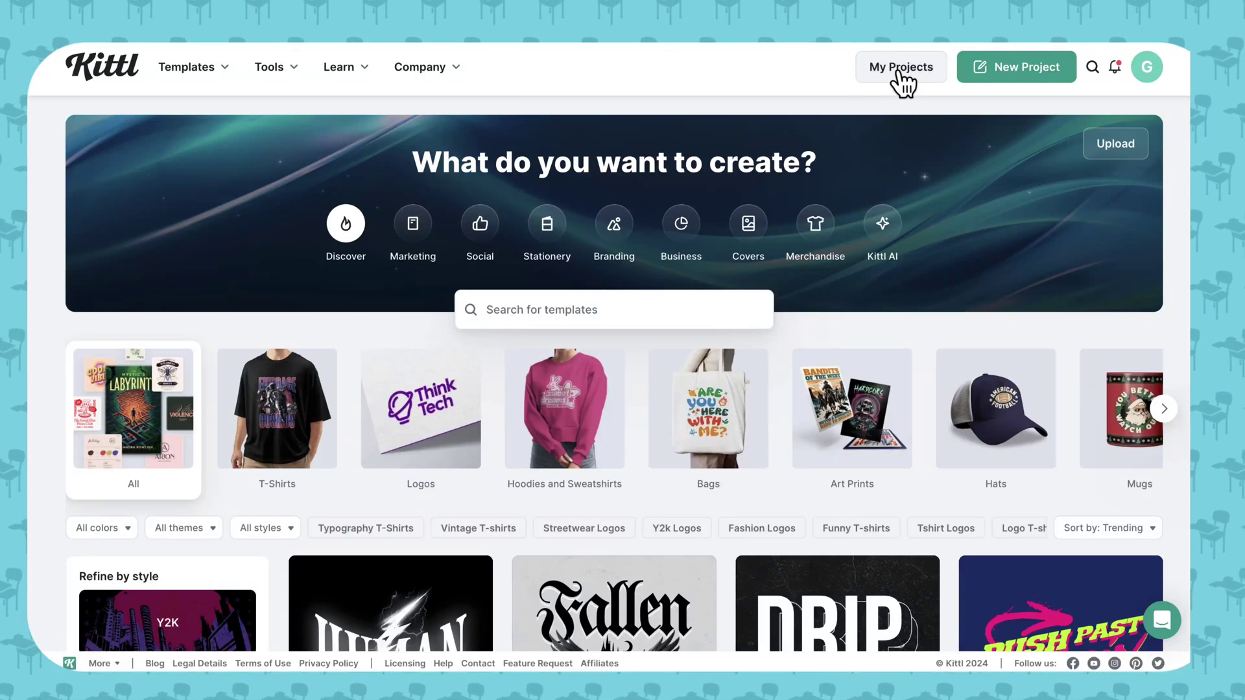
Step: Create a new Standard 1200x1200 Kittl project and upload the five athlete photos
click(1011, 83)
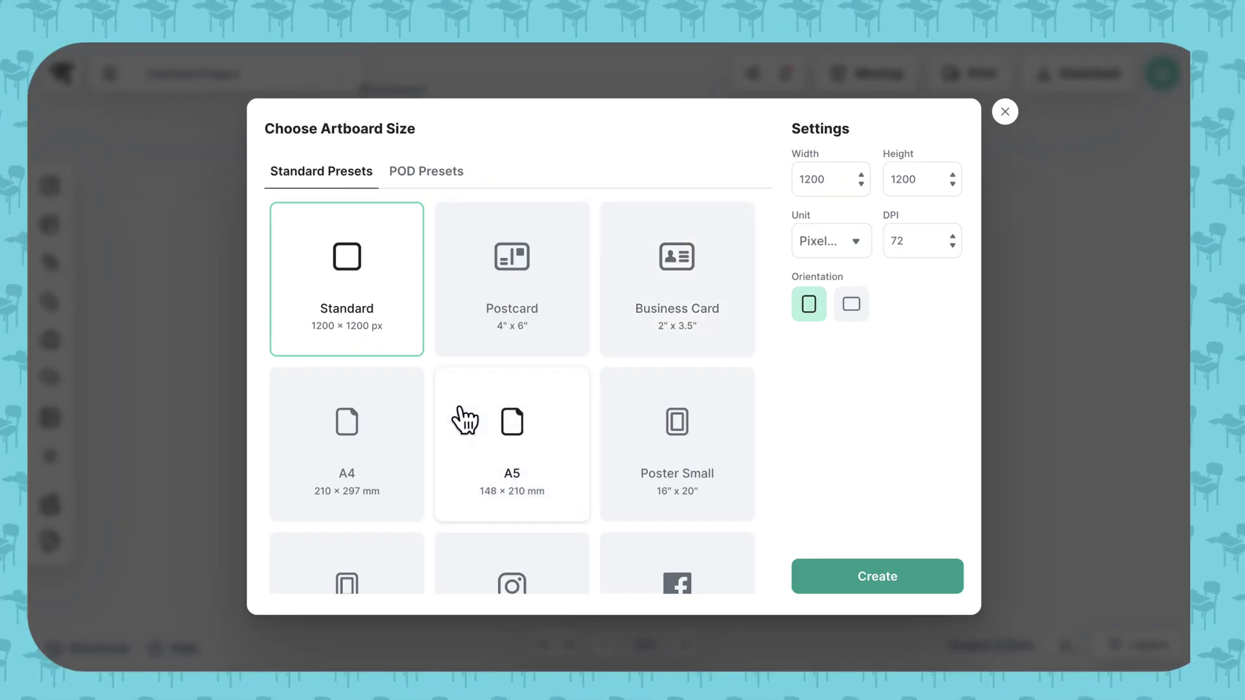
click(837, 577)
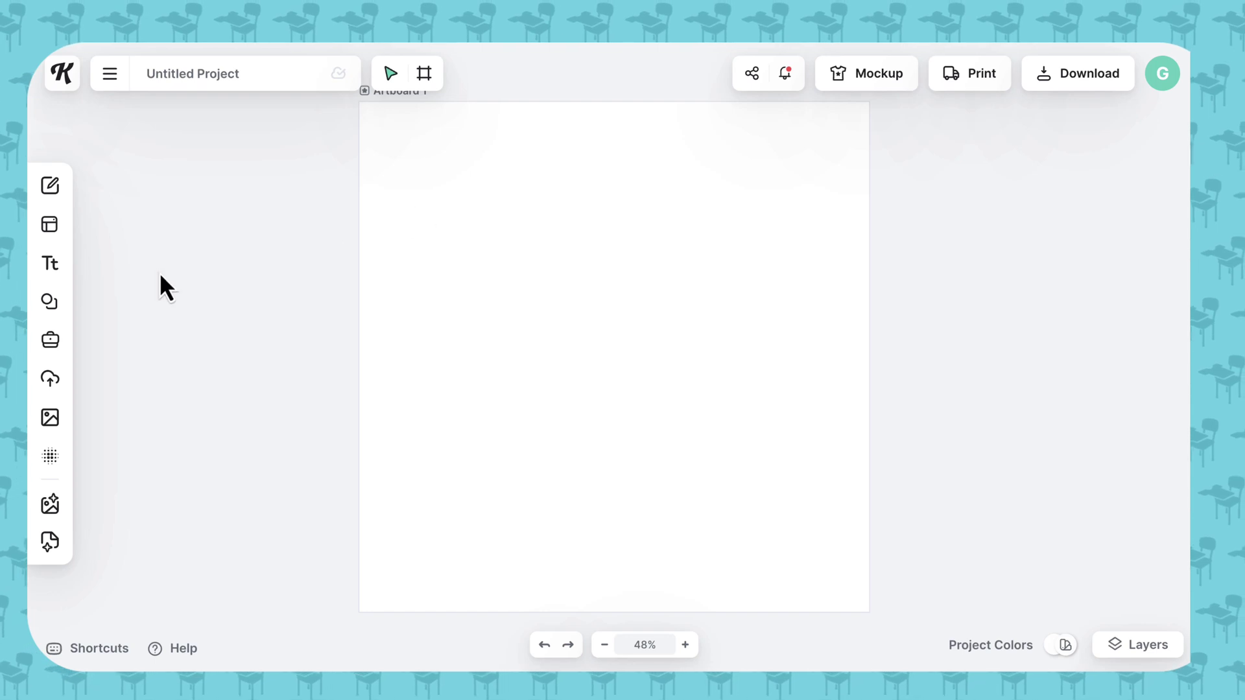
click(50, 379)
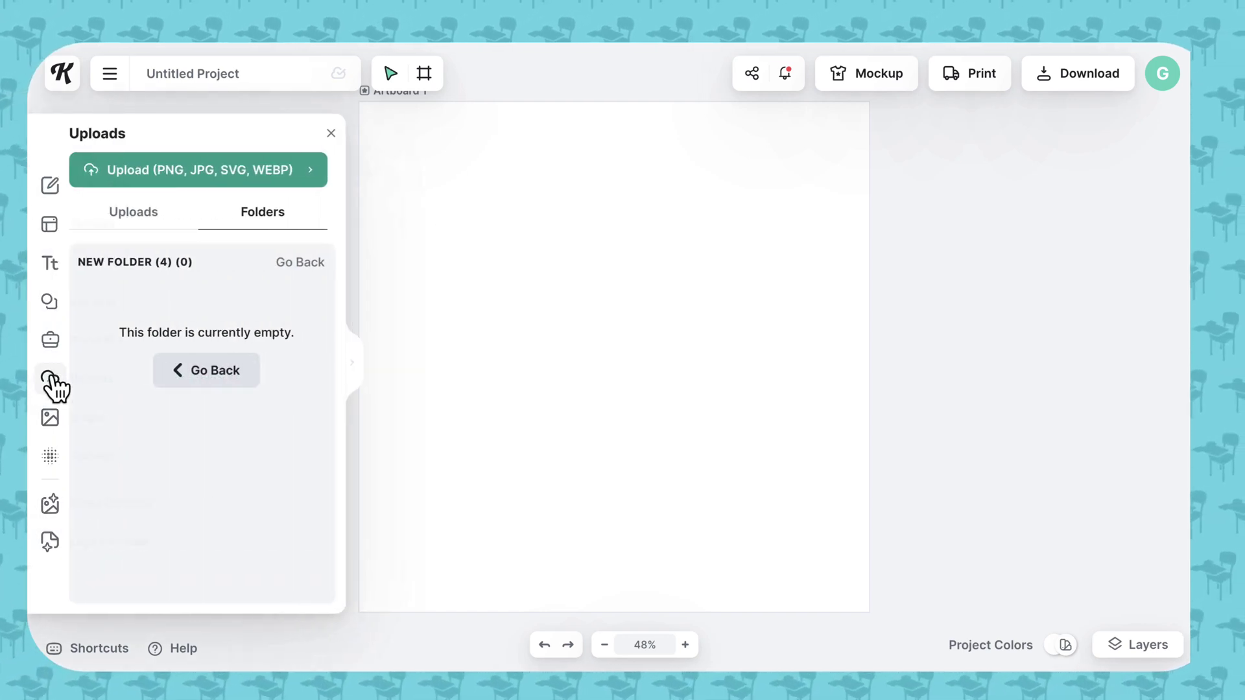
click(180, 188)
click(881, 468)
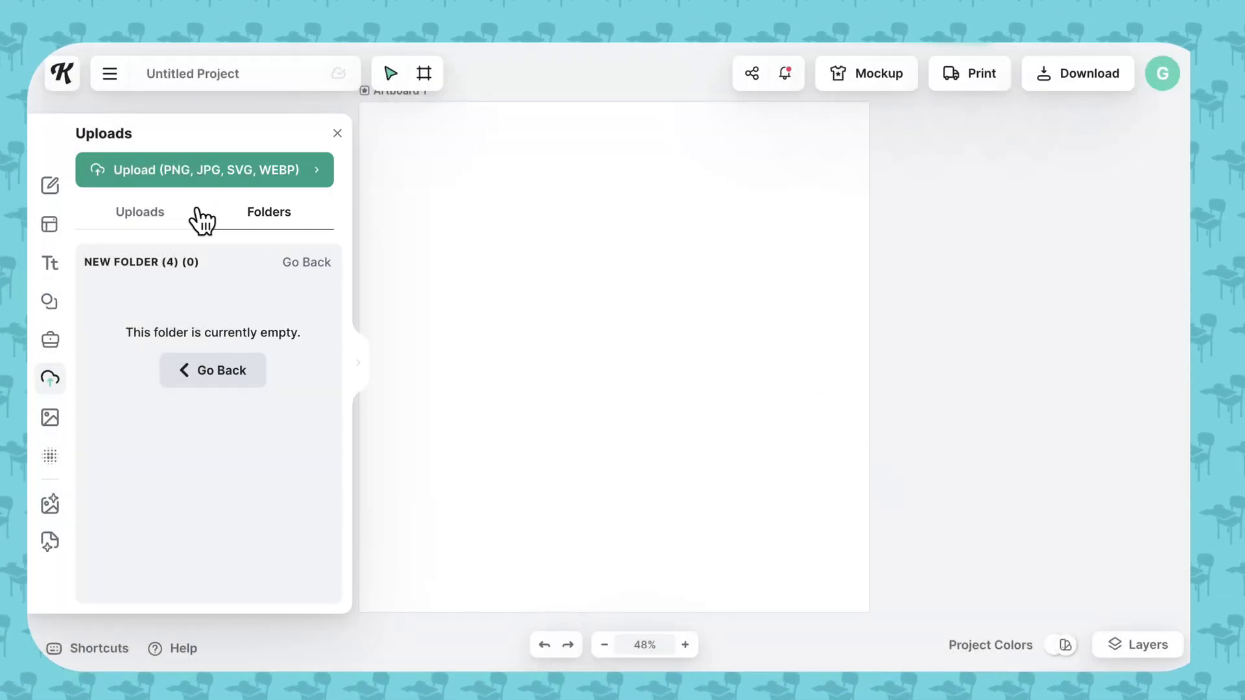
Step: Place the flag-waving Lyles photo from the uploads onto the artboard
click(151, 217)
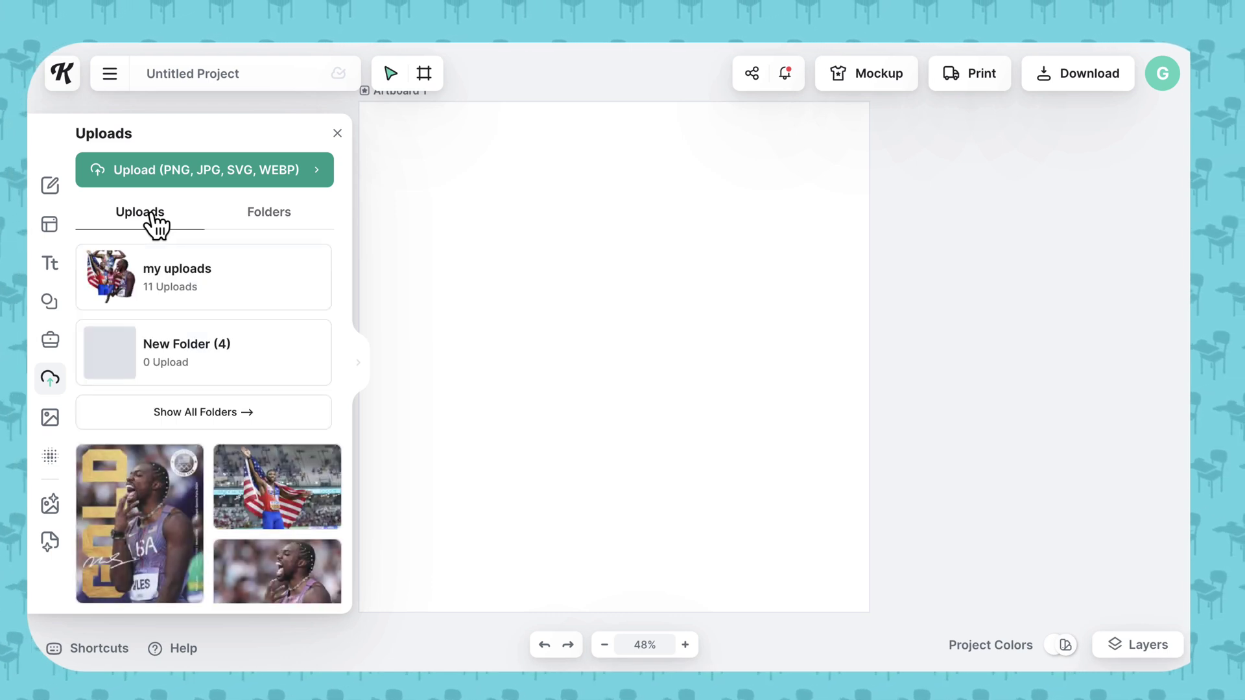
scroll(250, 415, down, 2)
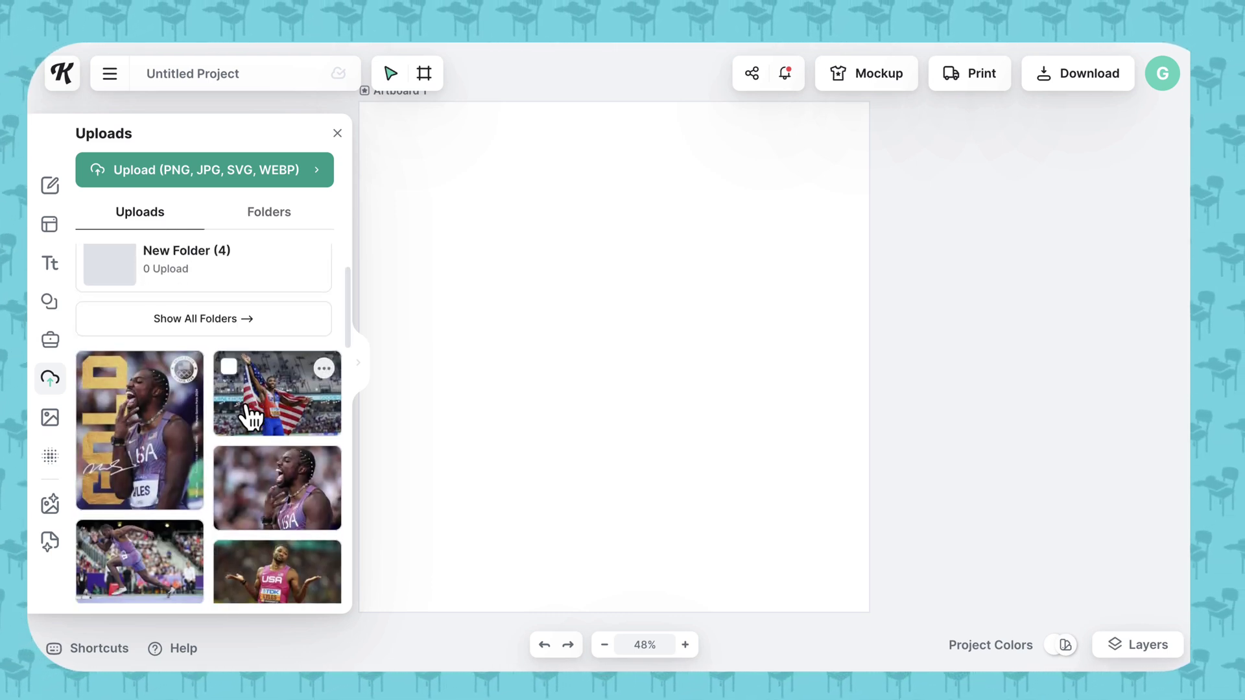
click(245, 409)
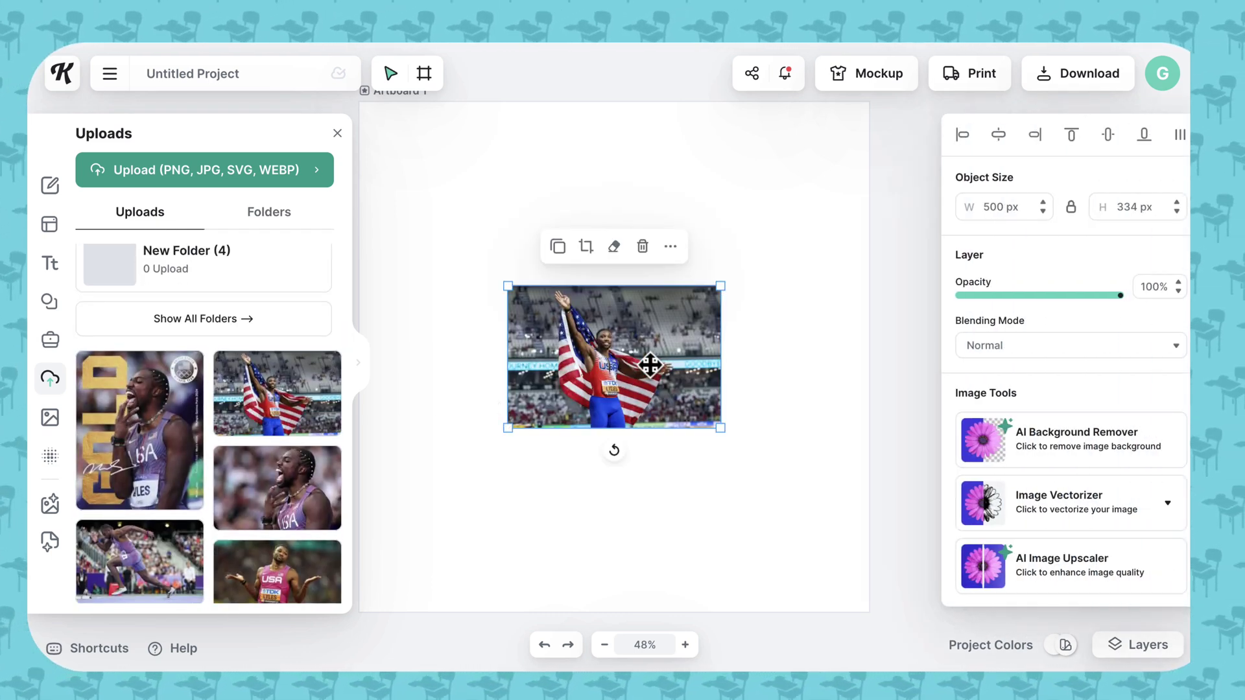
Step: Add the shouting, flexing and running athlete photos, removing backgrounds with AI Background Remover
click(1093, 447)
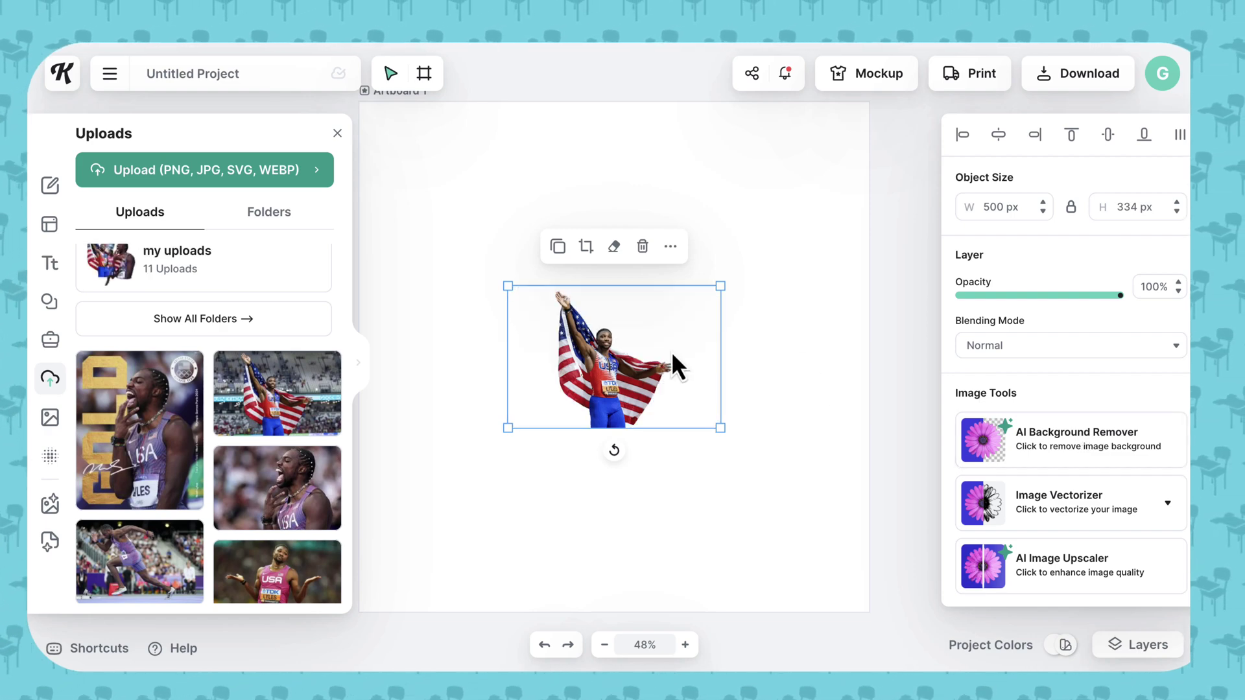
drag(286, 500, 631, 406)
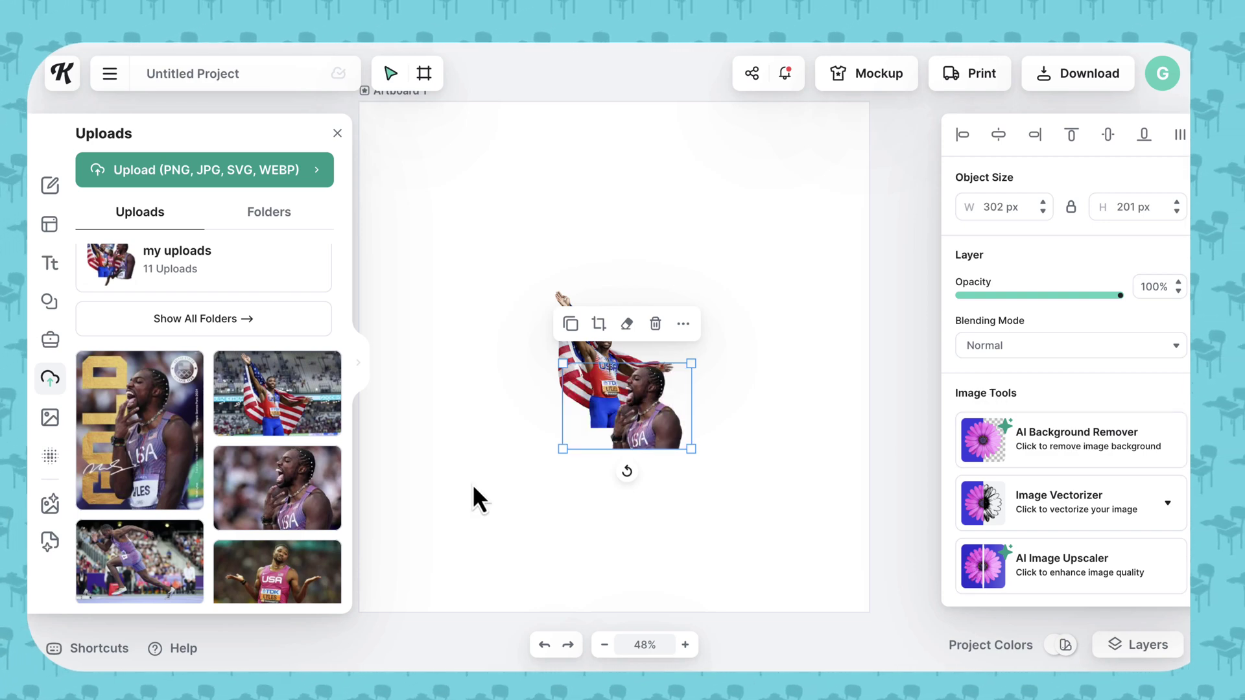
scroll(339, 529, down, 1)
scroll(337, 529, down, 3)
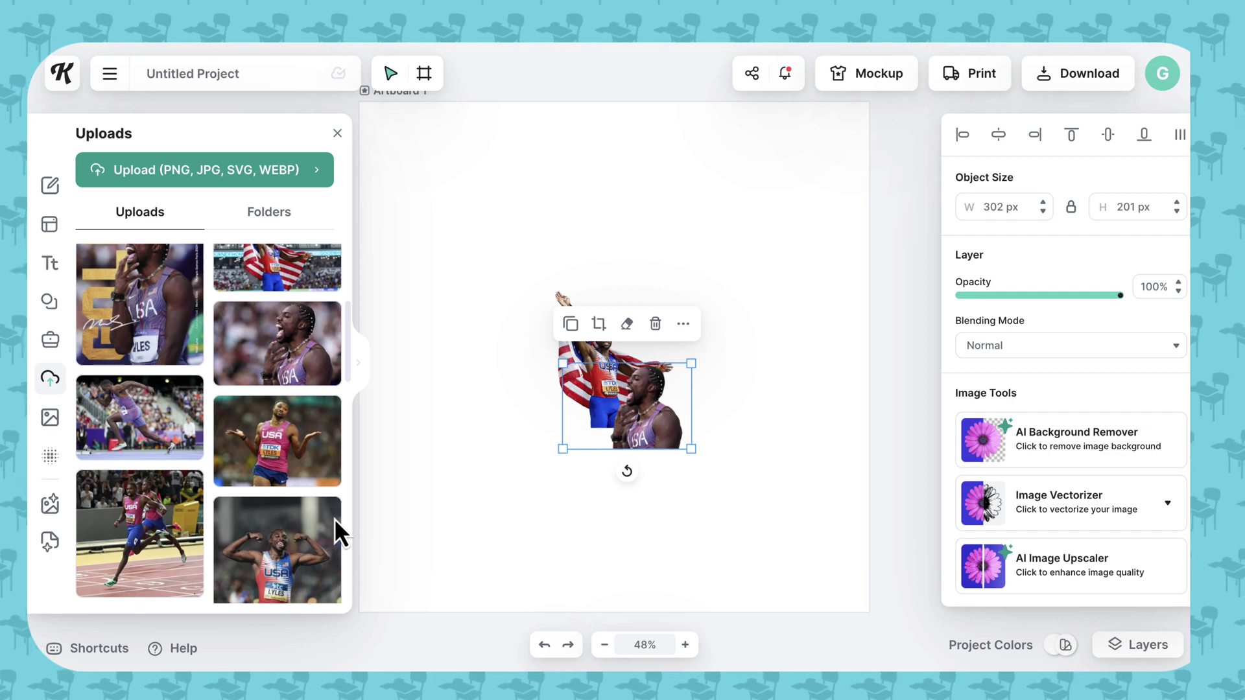
scroll(334, 519, down, 1)
drag(300, 548, 673, 420)
click(1140, 441)
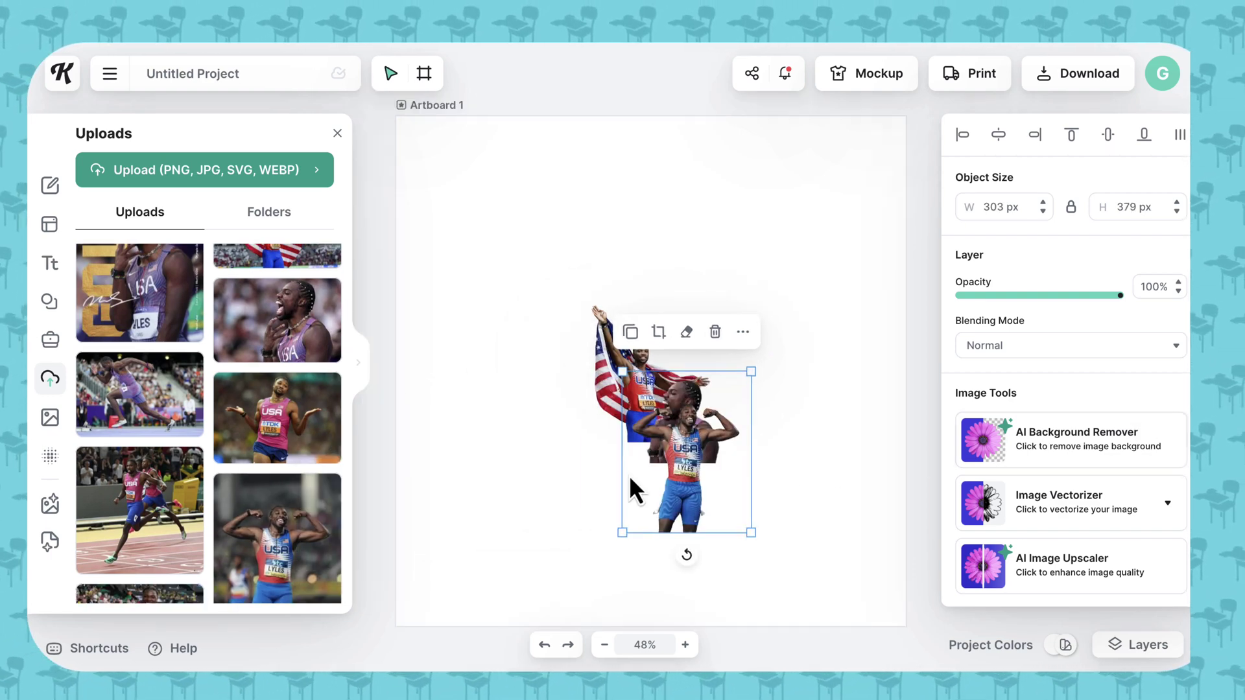
drag(634, 495, 660, 472)
click(964, 446)
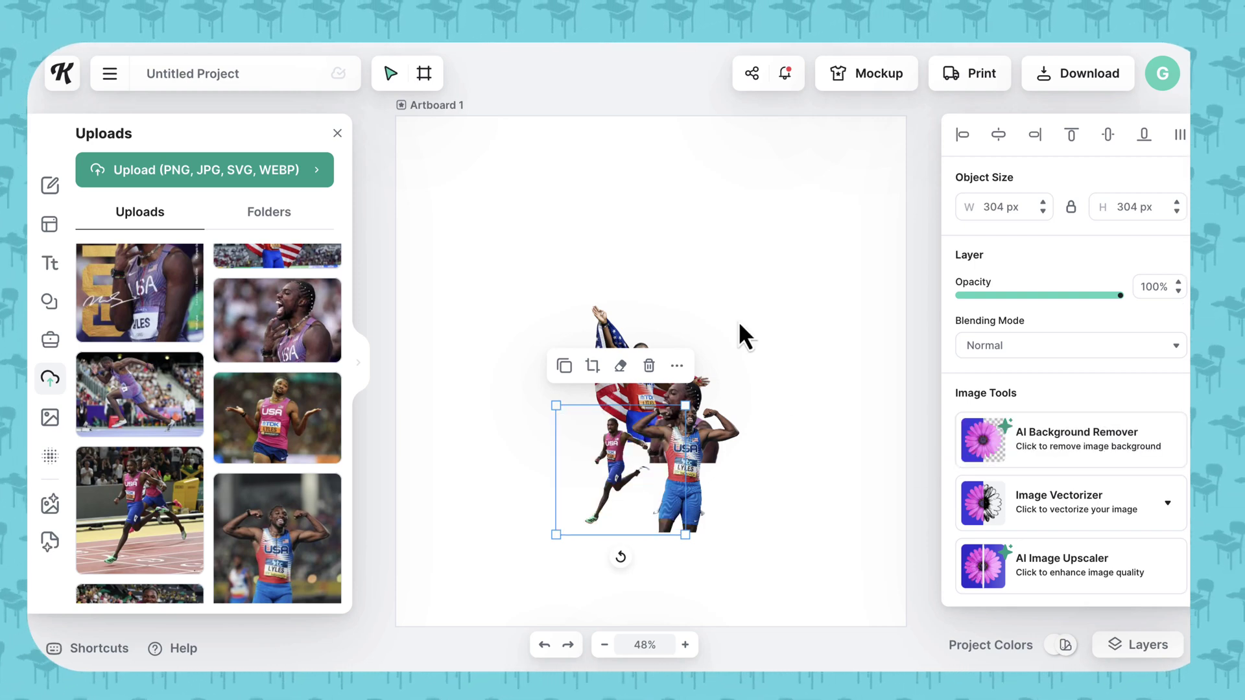
Step: Overlap the cut-outs, bring the shouting one forward, and enlarge the collage to 533x776 px
click(757, 322)
drag(658, 404, 636, 330)
drag(613, 373, 593, 405)
mouse_move(707, 441)
mouse_down()
mouse_move(727, 447)
mouse_move(681, 453)
mouse_move(684, 437)
mouse_move(686, 449)
mouse_up()
right_click(692, 453)
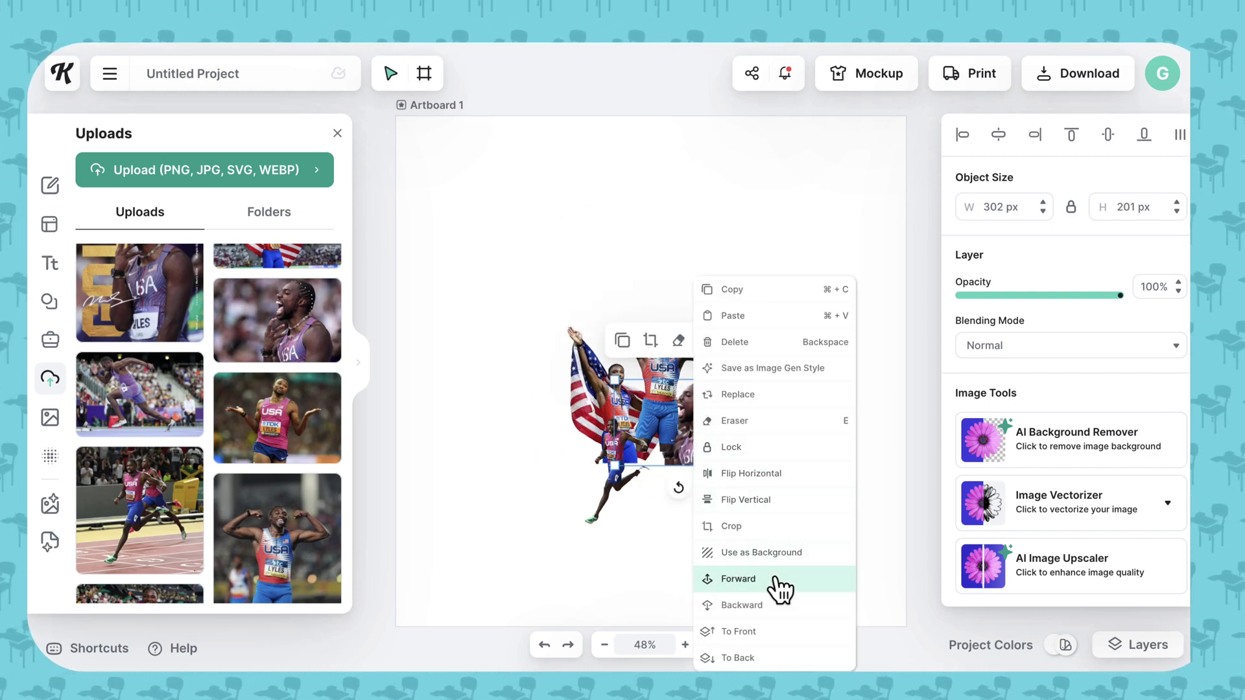
click(739, 579)
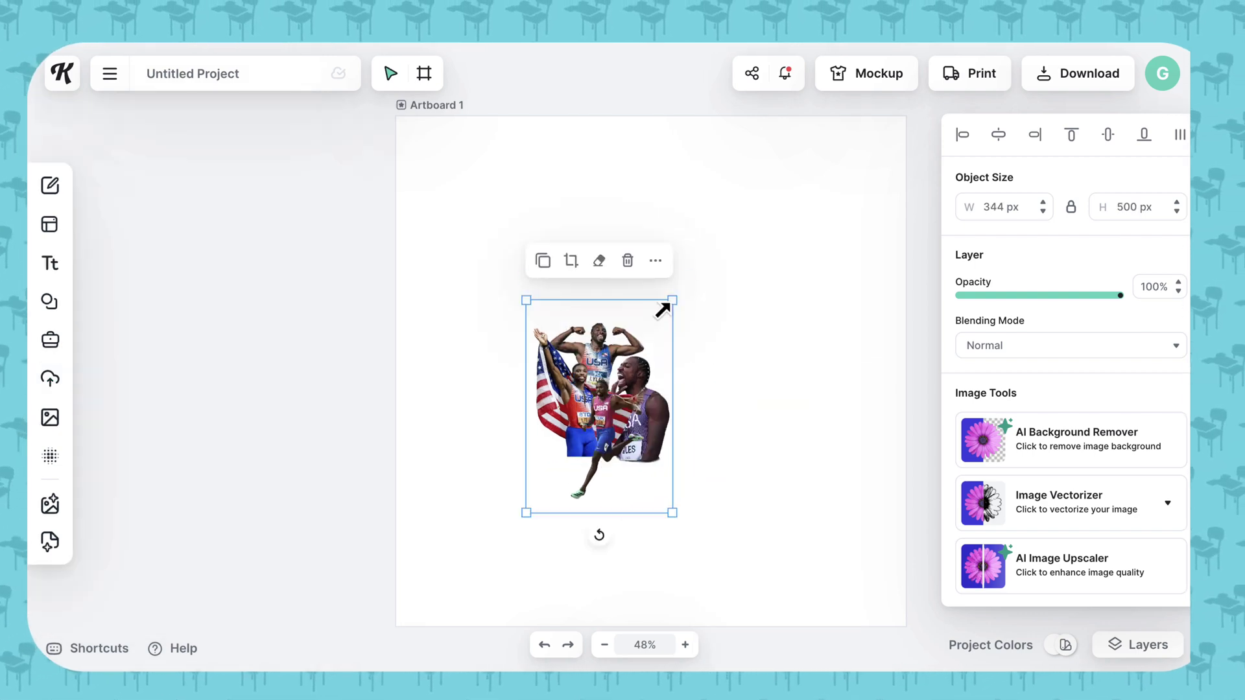
mouse_move(663, 310)
mouse_down()
mouse_move(781, 219)
mouse_move(682, 321)
mouse_up()
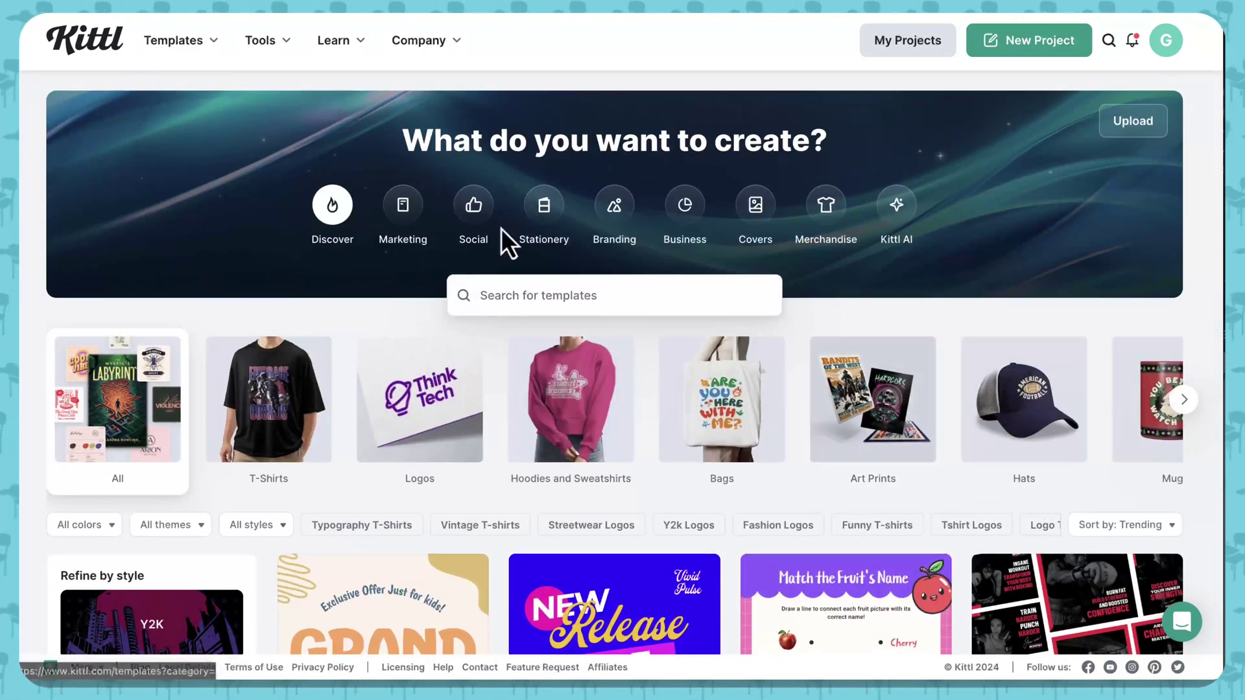
Step: Open the T-Shirts templates and scroll through the design grid
mouse_move(174, 40)
click(381, 149)
scroll(740, 563, down, 3)
scroll(740, 553, down, 15)
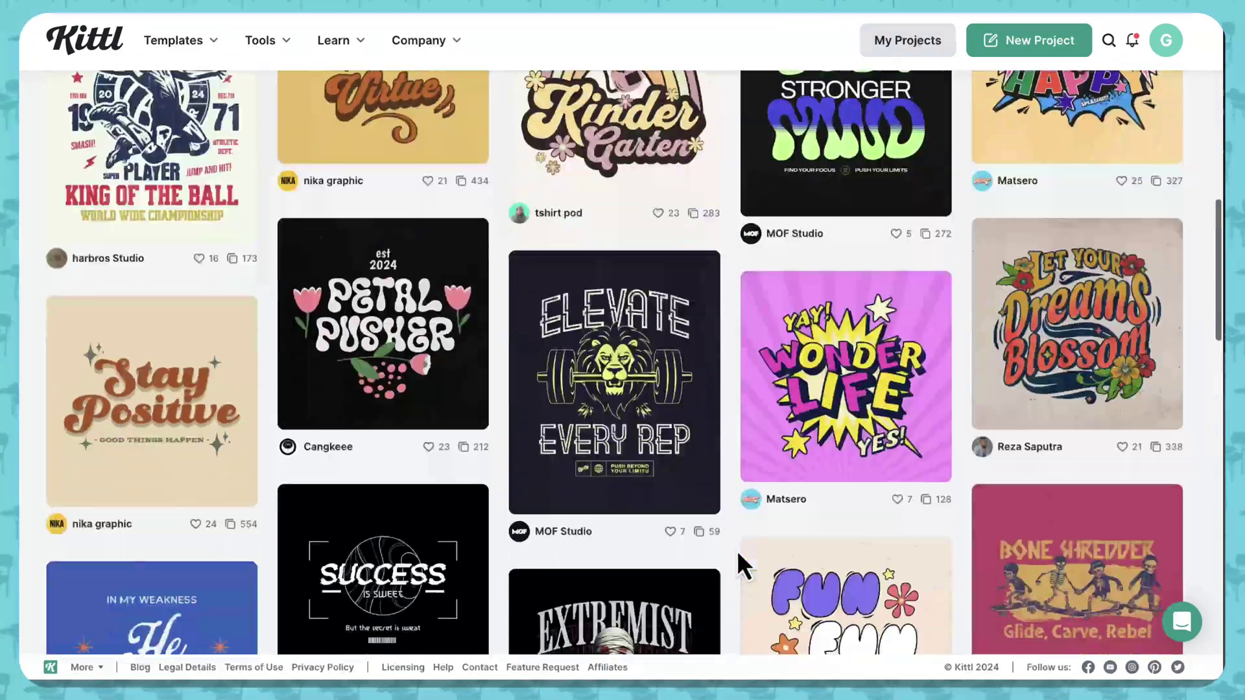
scroll(738, 552, down, 15)
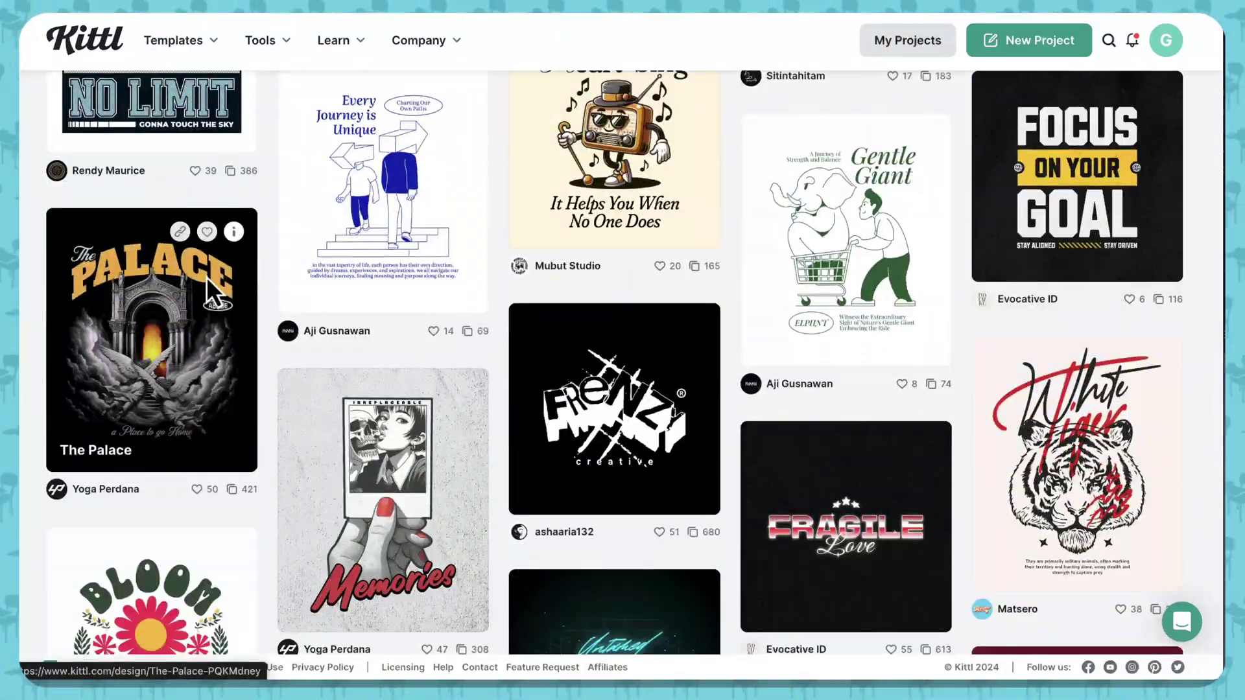
scroll(208, 292, down, 15)
scroll(893, 429, down, 5)
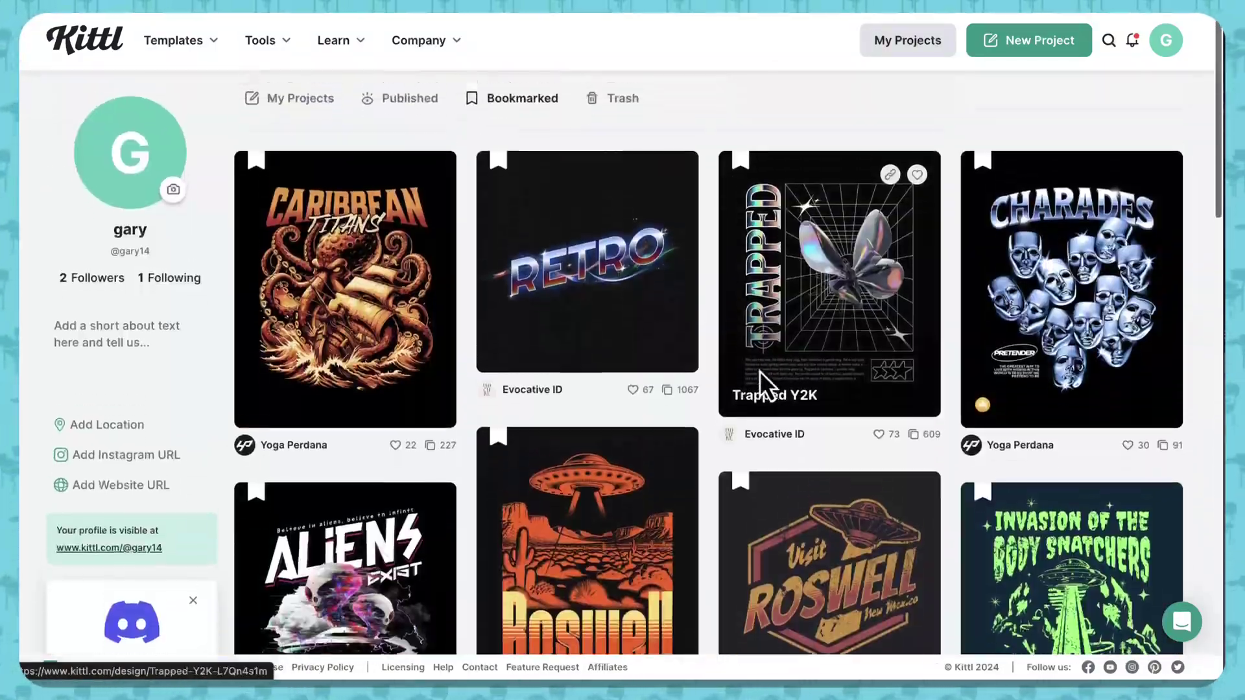
scroll(761, 371, down, 1)
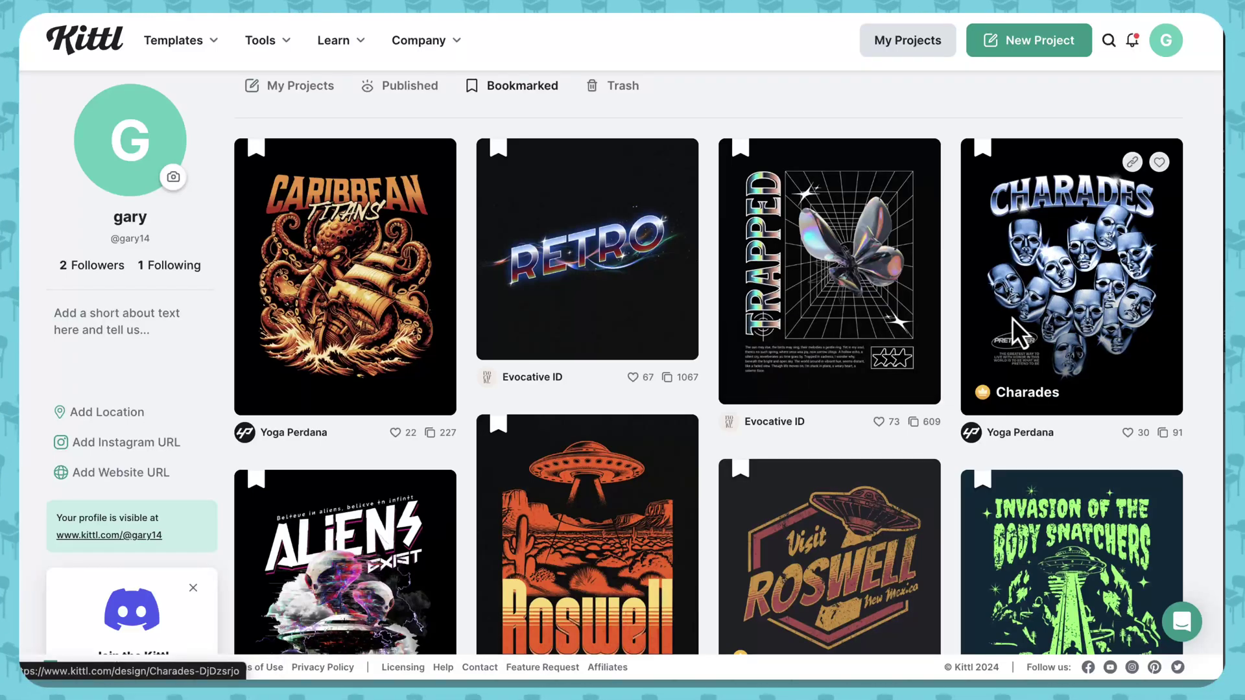
scroll(348, 250, down, 5)
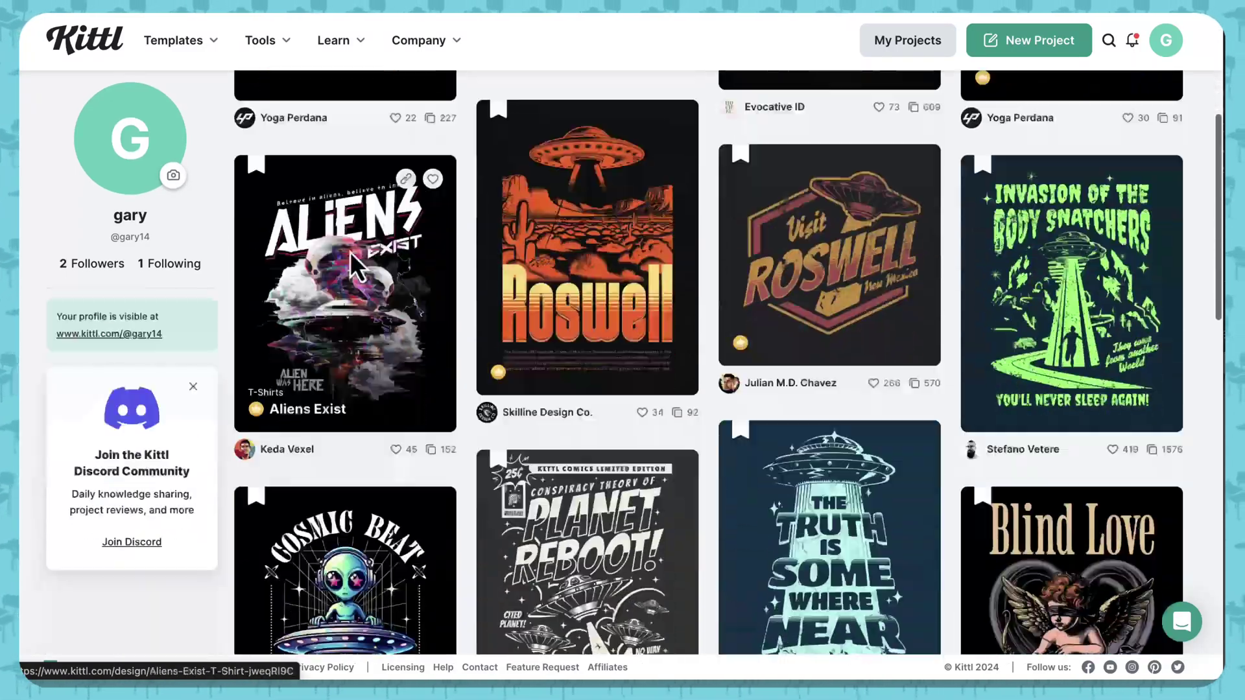
scroll(350, 251, down, 10)
scroll(349, 253, up, 15)
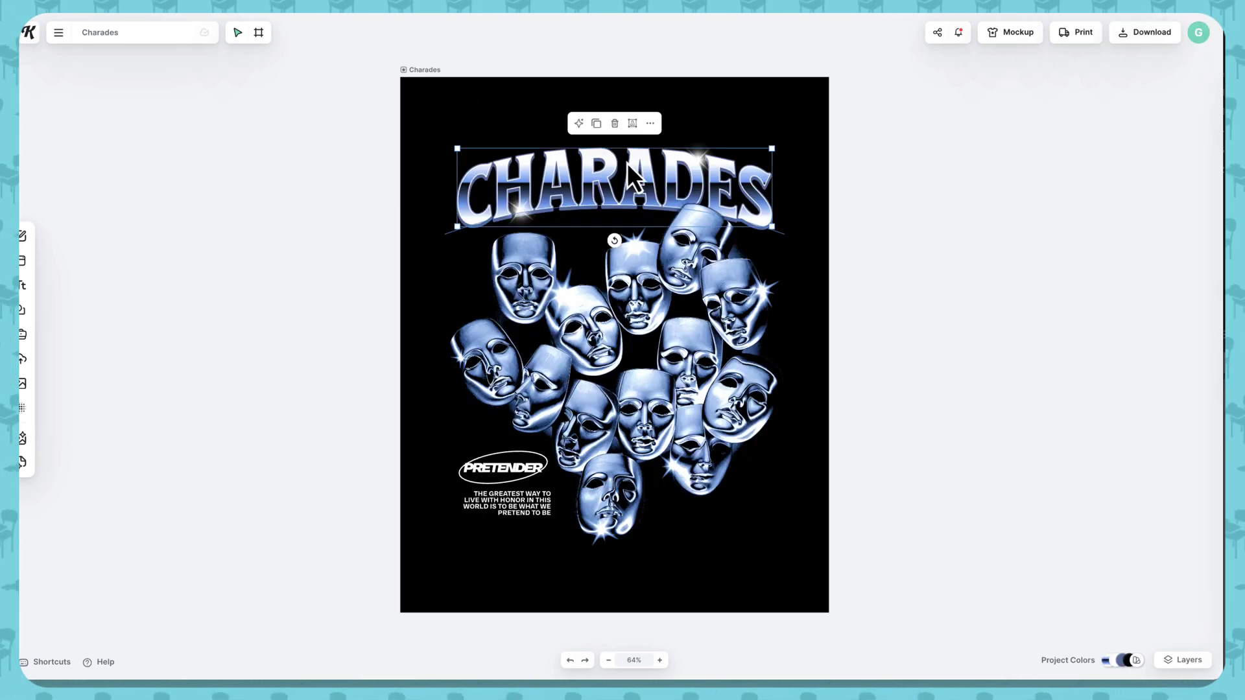
Step: Copy the chrome CHARADES title and paste it above the Noah Lyles cut-outs in the collage
click(628, 163)
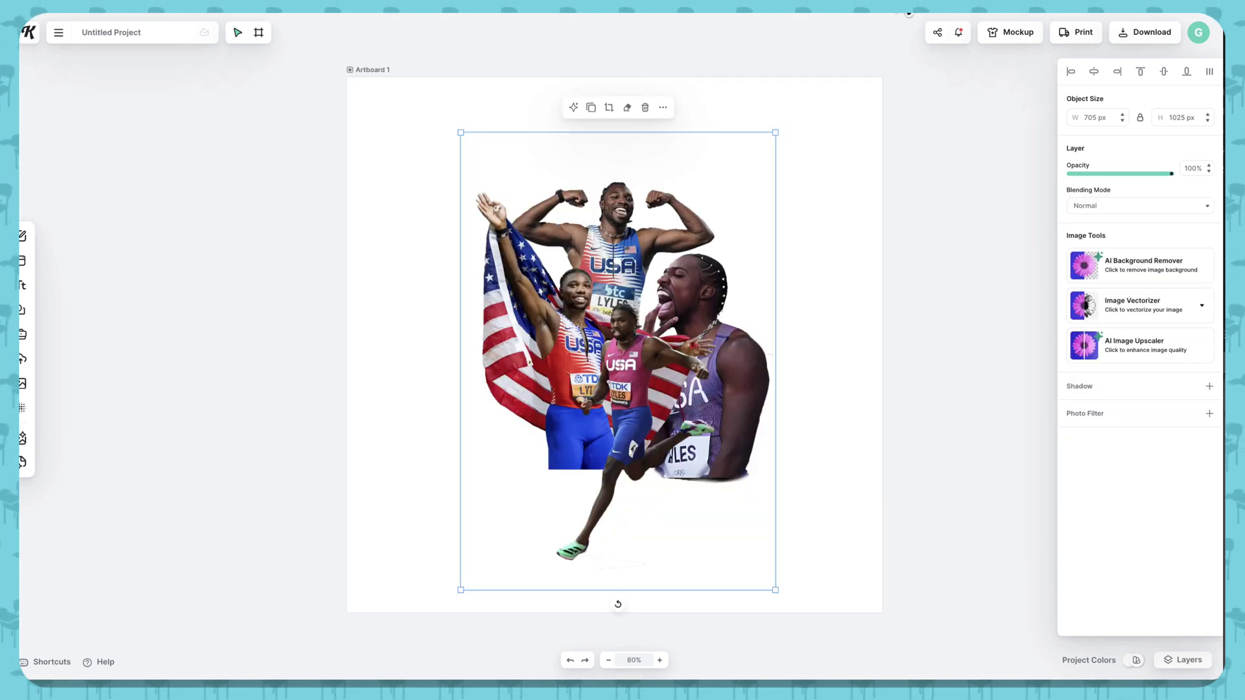
key(ctrl+v)
drag(769, 214, 772, 170)
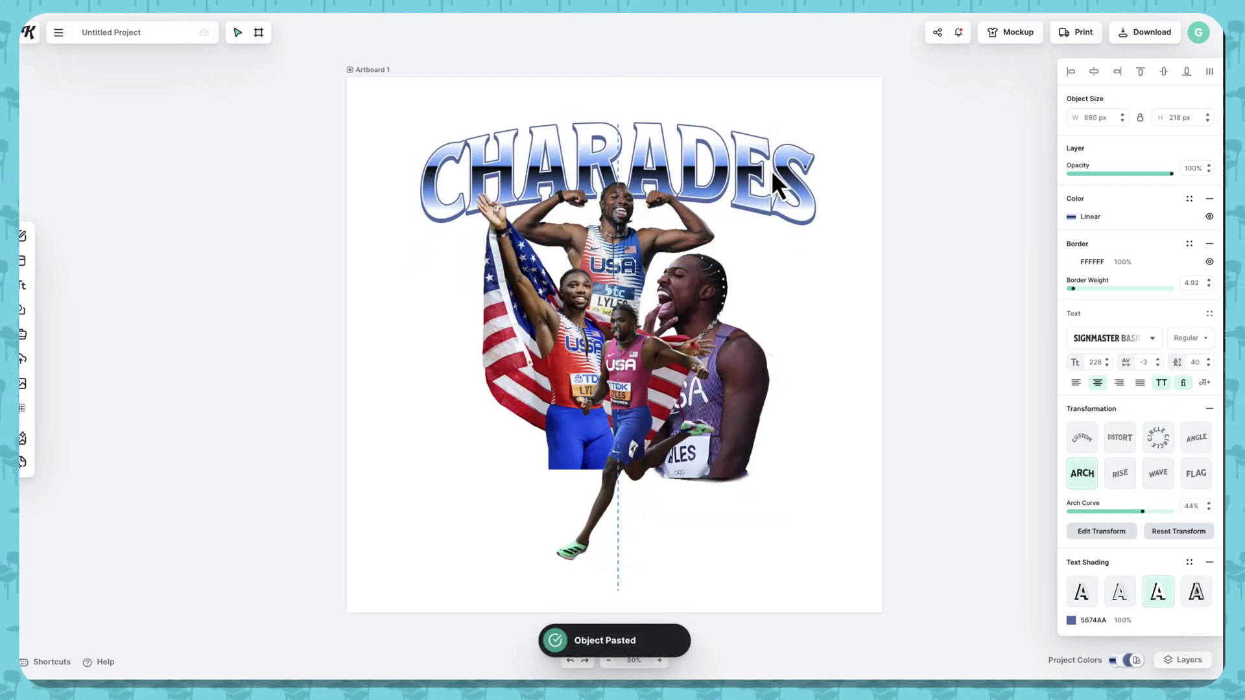
click(779, 175)
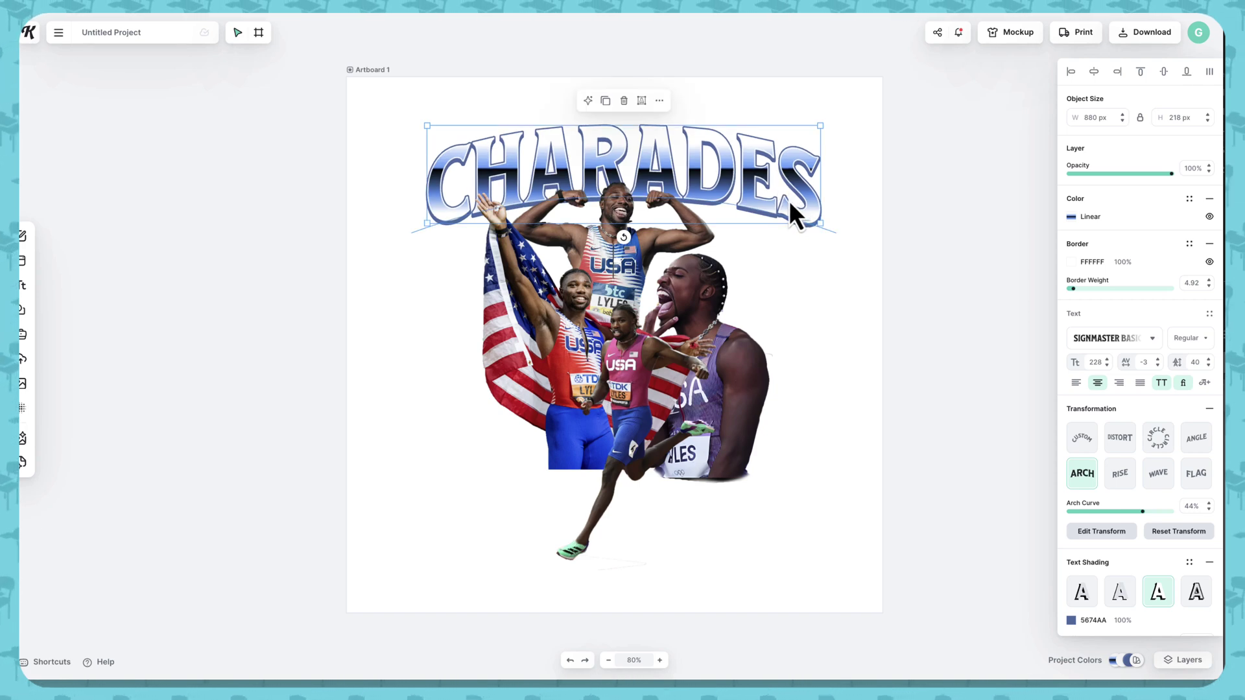
Step: Change the chrome title's text from CHARADES to FASTEST
double_click(790, 203)
key(ctrl+a)
key(BackSpace)
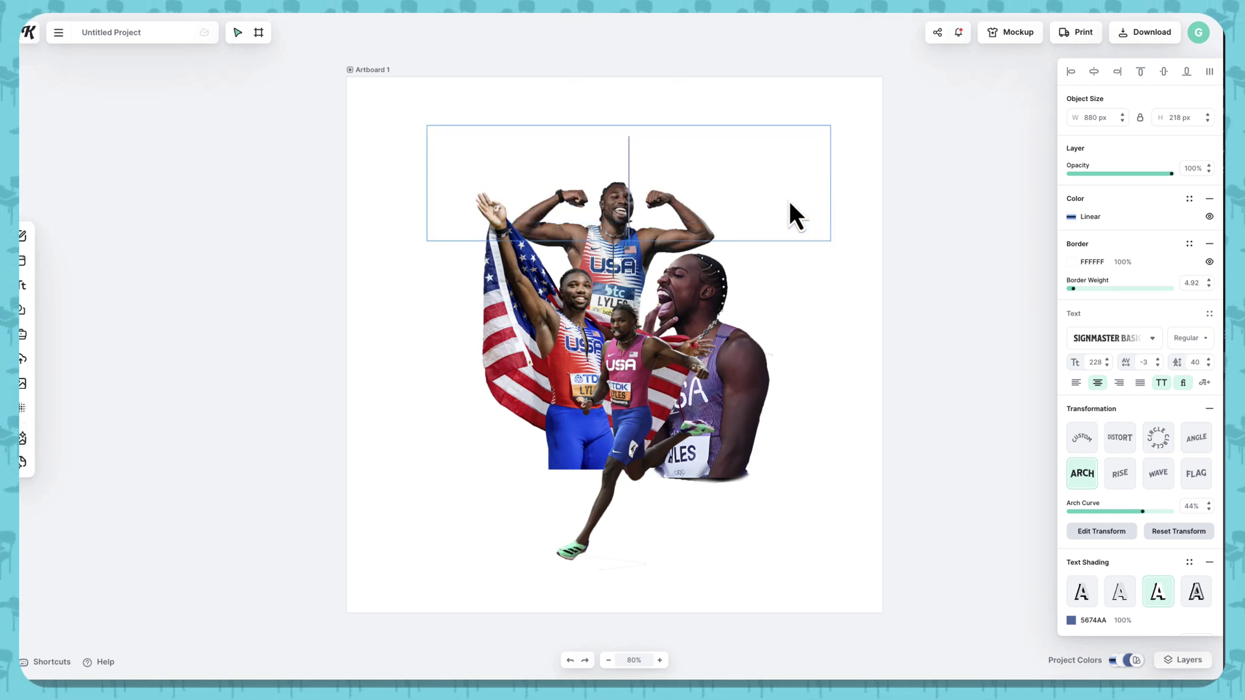
key(Caps_Lock)
text(F)
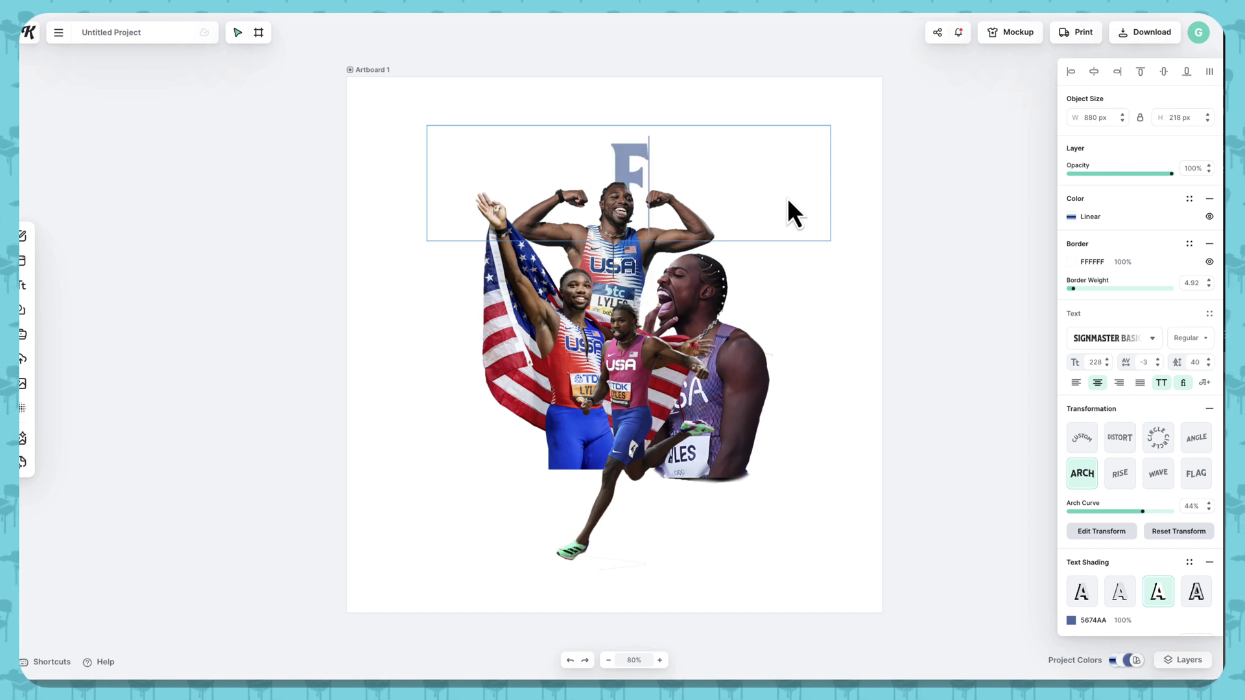
text(ASTEST)
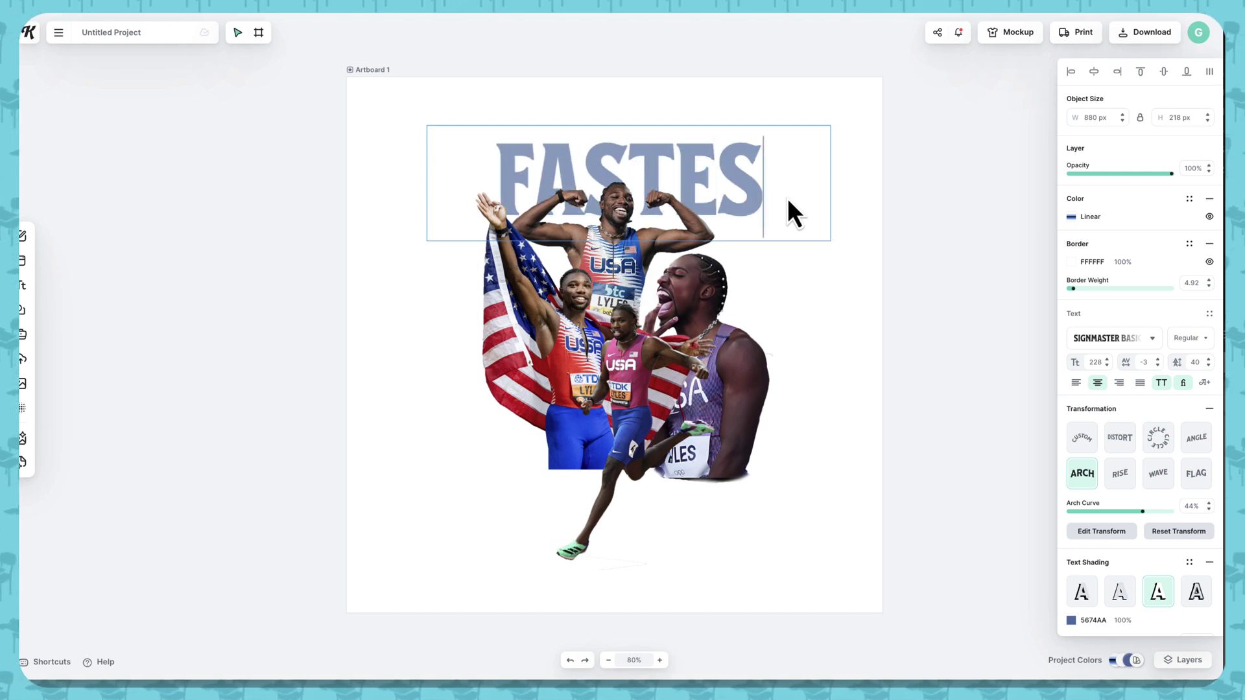
click(828, 255)
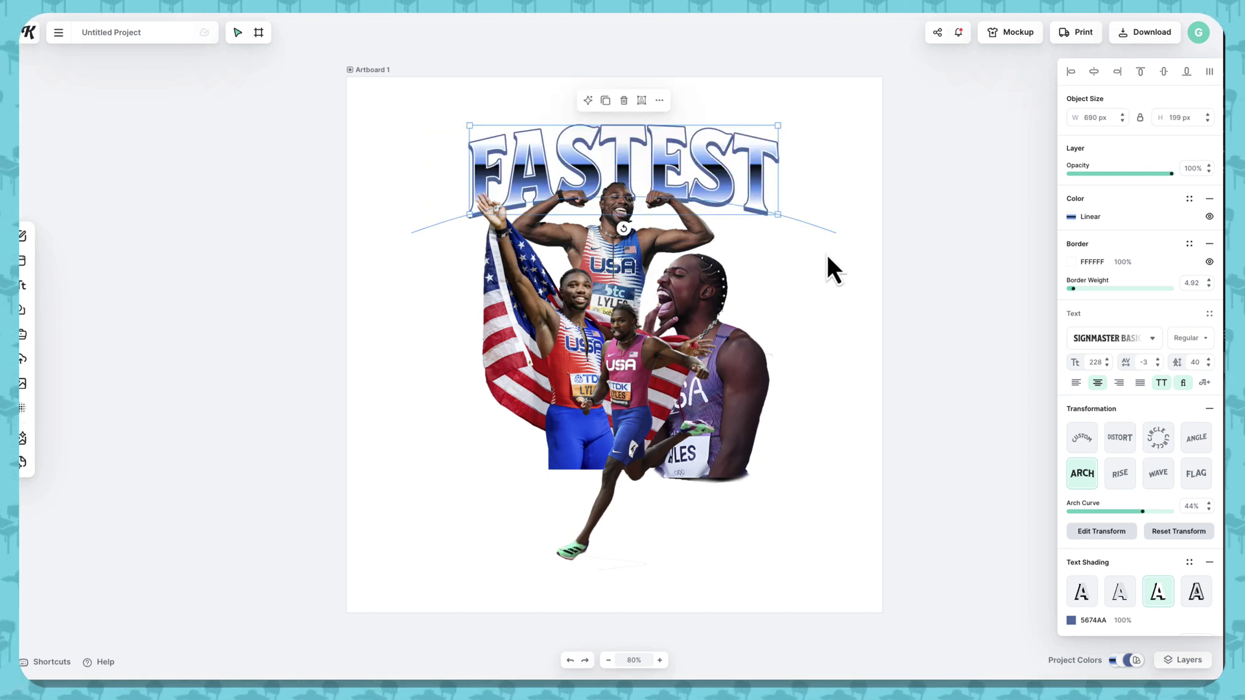
Step: Centre FASTEST above the athletes and paste a second copy below them
drag(753, 205, 755, 468)
key(ctrl+v)
click(725, 524)
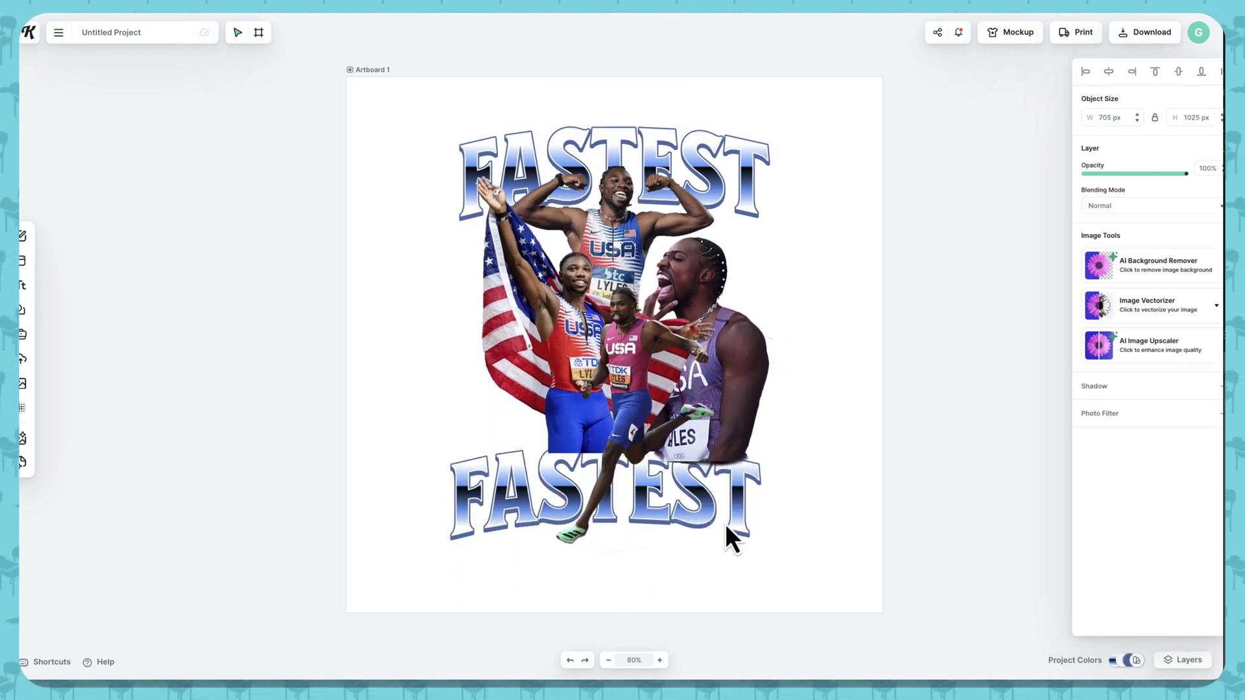
Step: Replace the lower FASTEST copy with MAN IN THE WORLD and nudge it slightly lower
click(738, 522)
double_click(751, 510)
key(BackSpace)
key(BackSpace)
key(BackSpace)
key(BackSpace)
key(BackSpace)
key(BackSpace)
key(BackSpace)
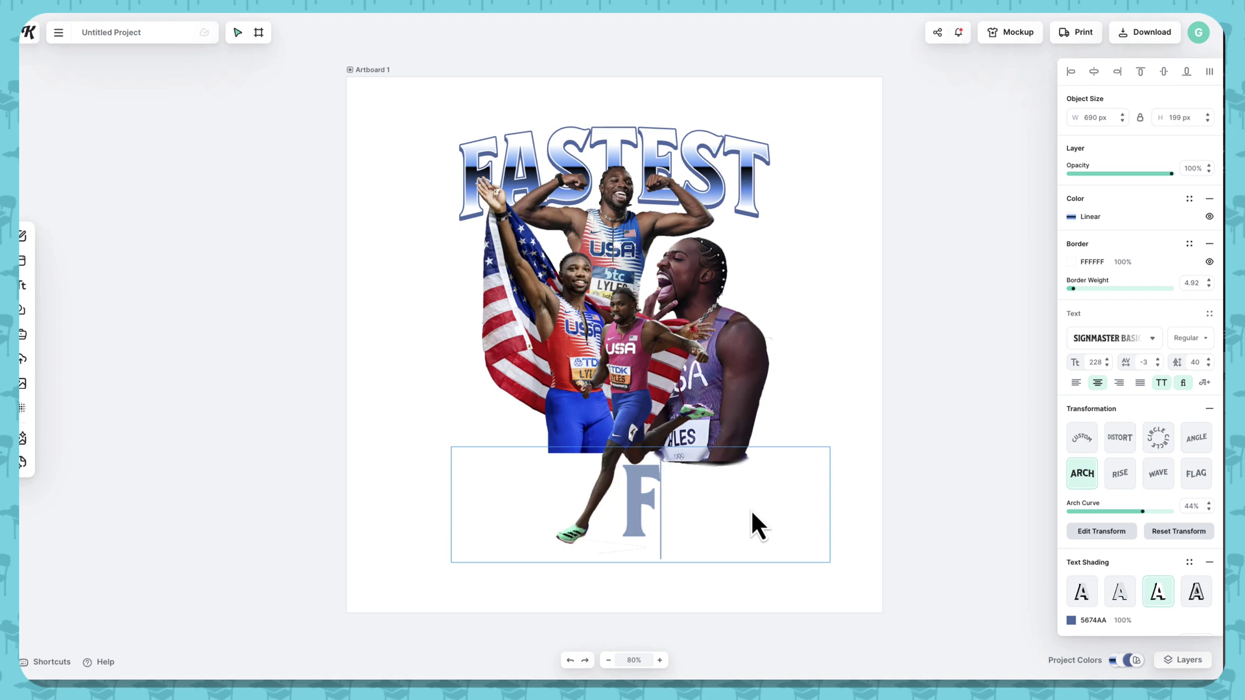
text(MAN)
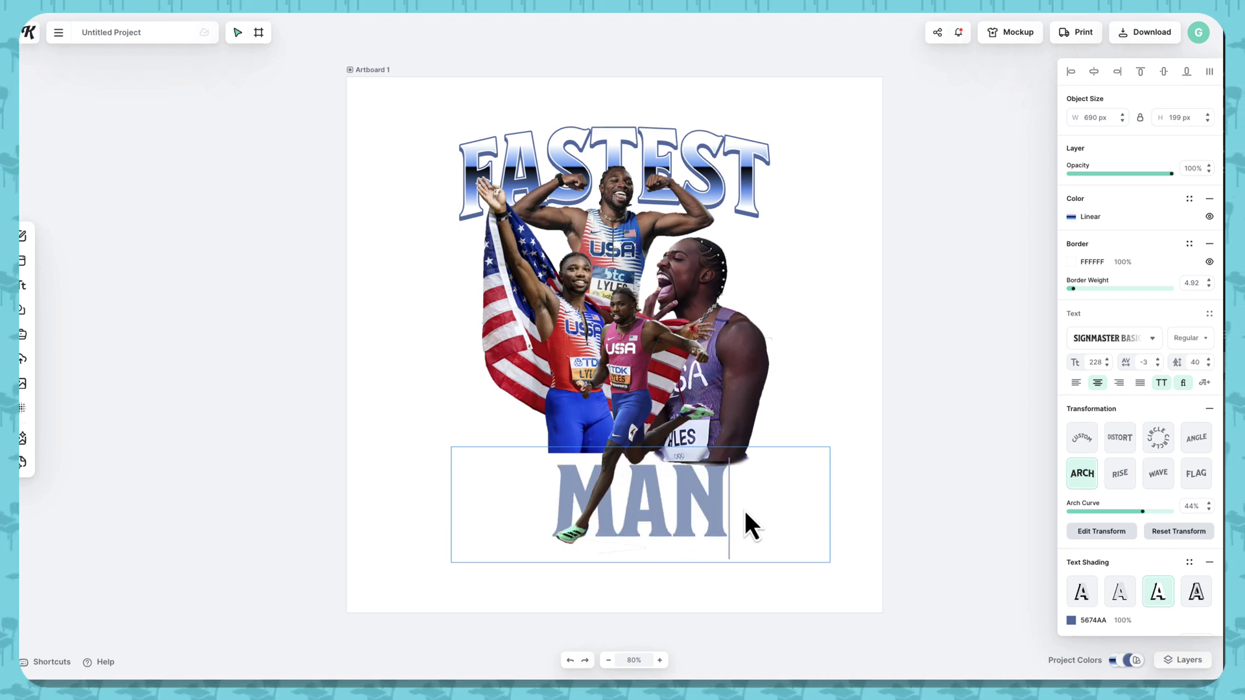
text( IN)
key(Return)
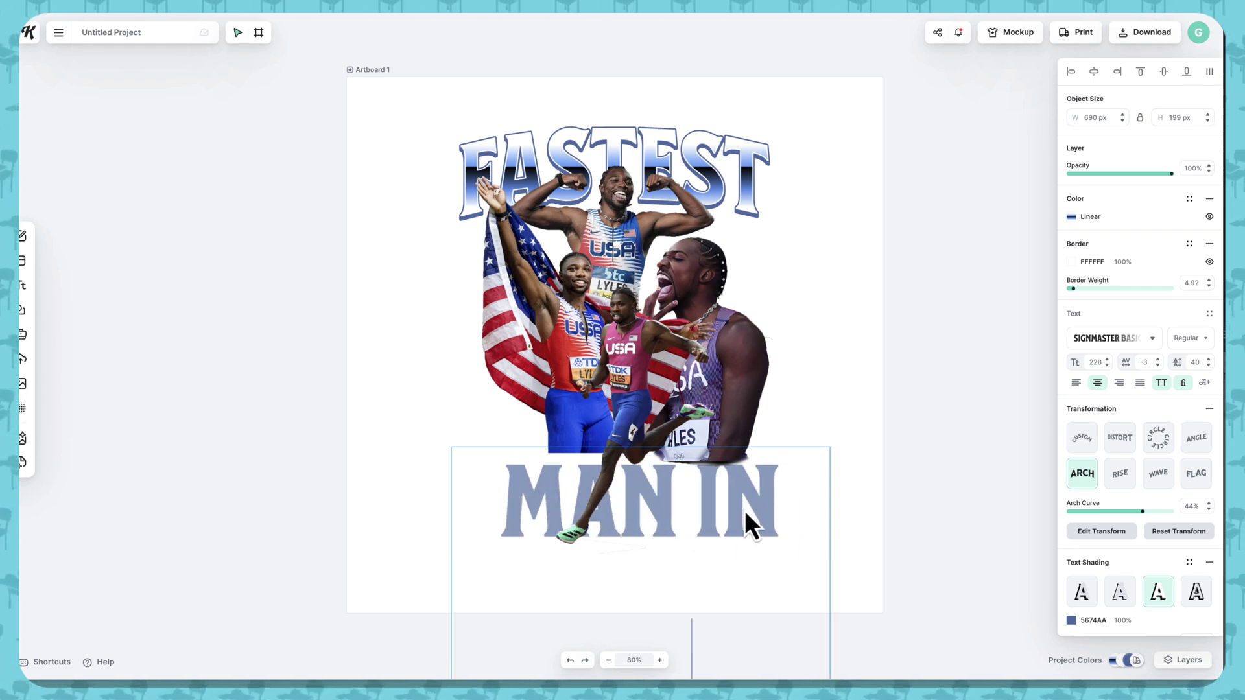
text(WOR)
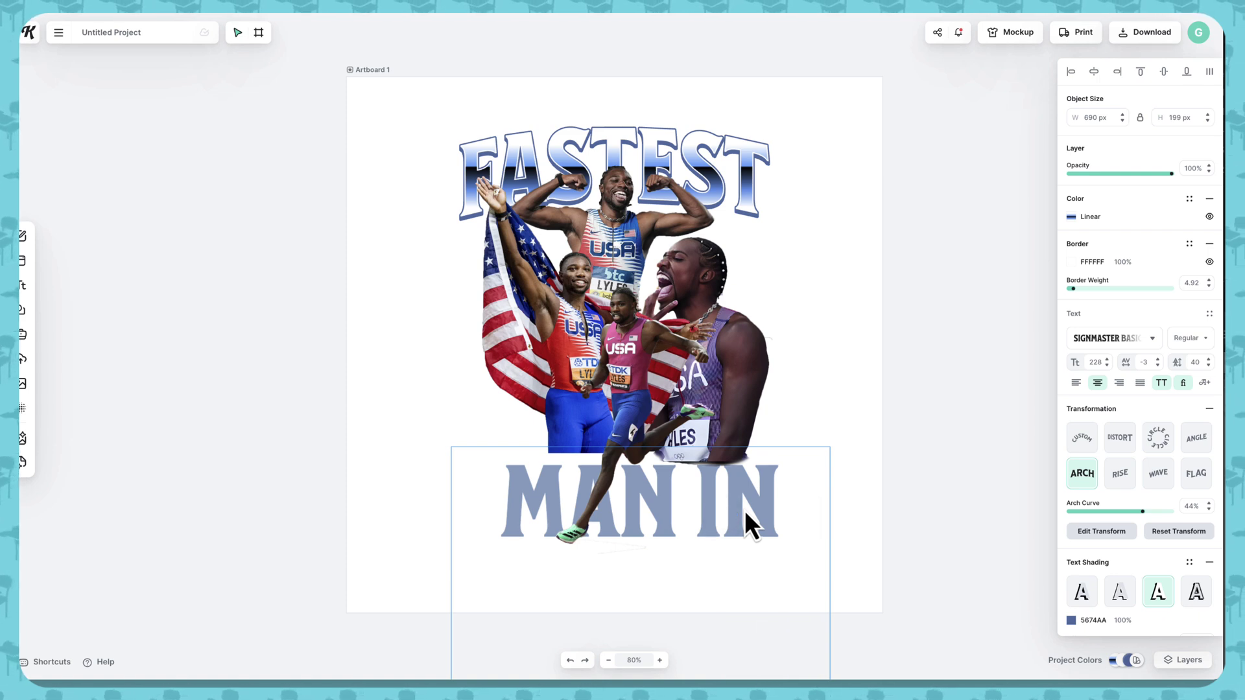
click(832, 496)
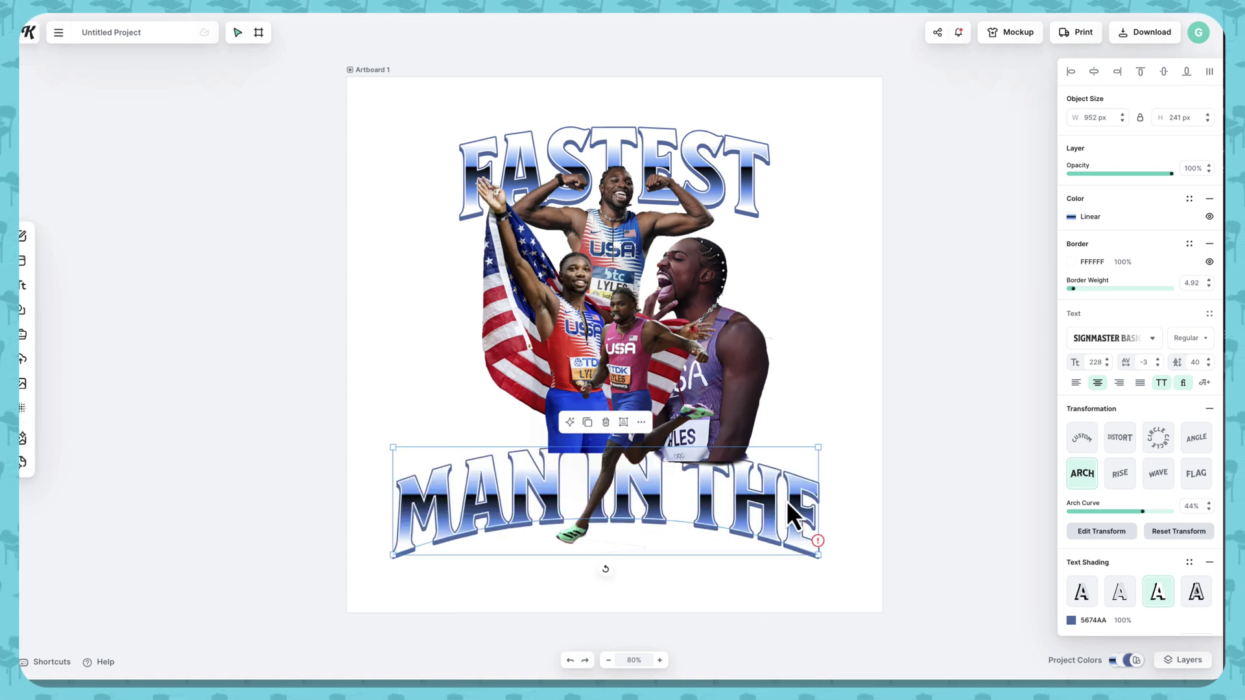
drag(788, 497, 787, 517)
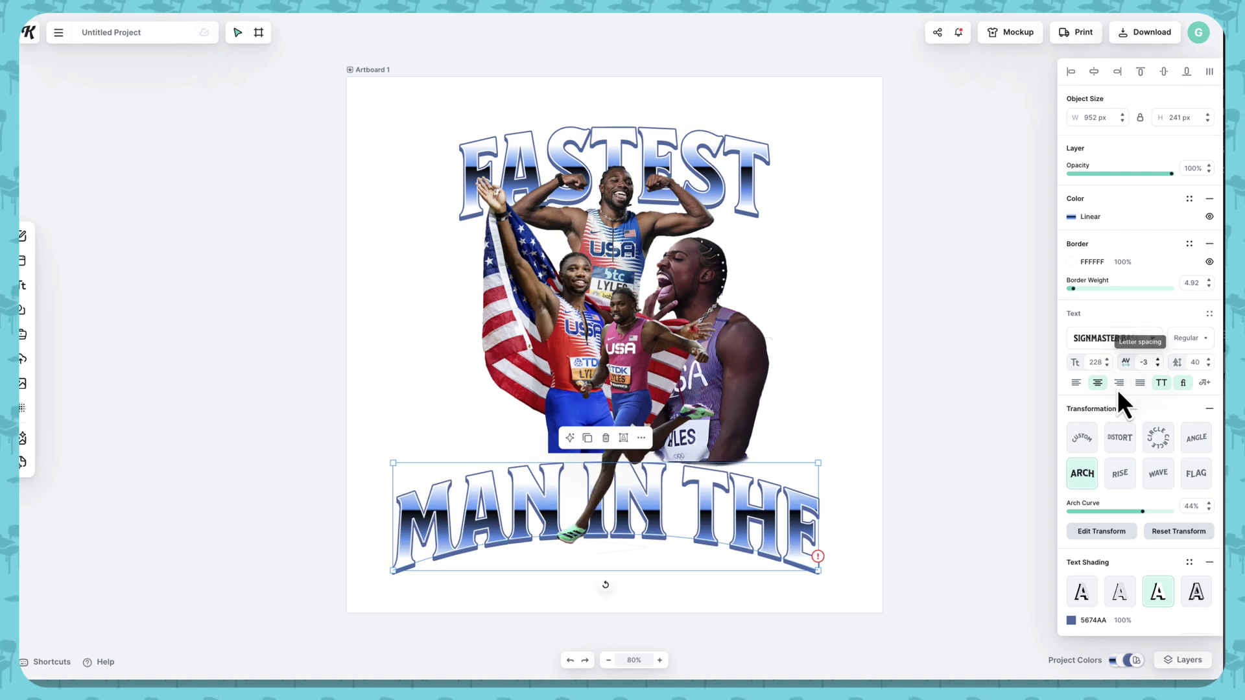
Step: Set the MAN IN THE WORLD font size to 104 so it fits beneath the athletes
click(1107, 366)
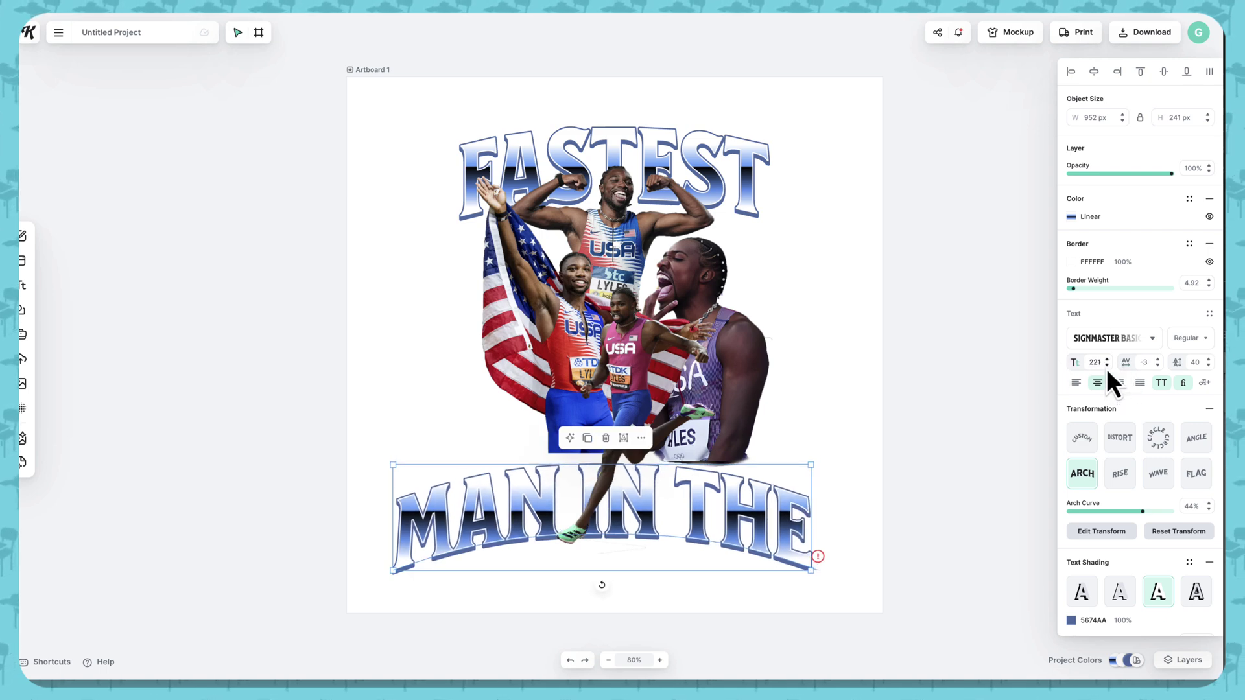
click(1106, 367)
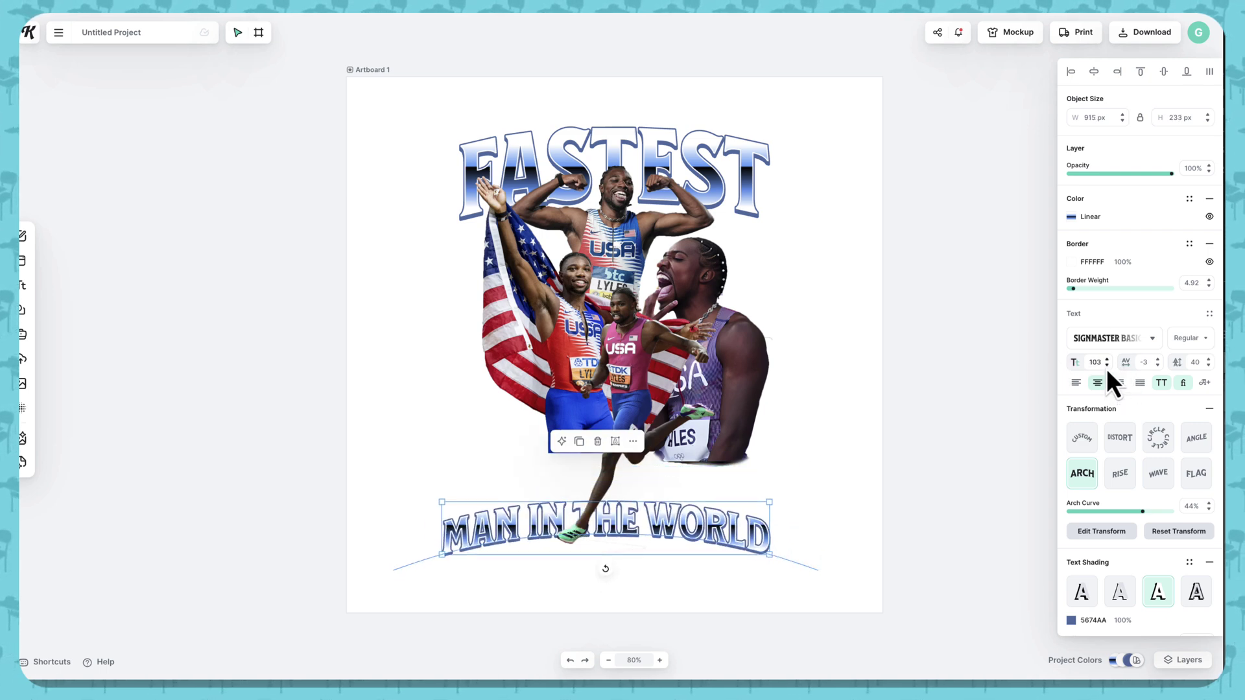
click(1108, 358)
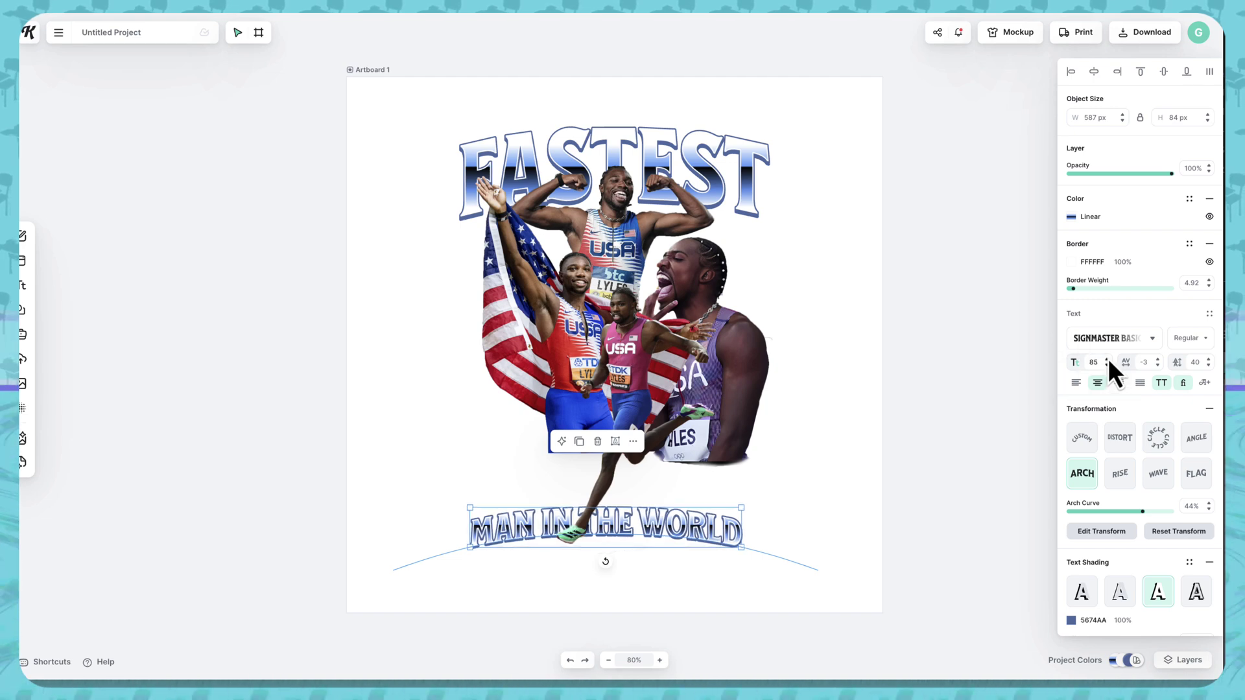
click(1107, 358)
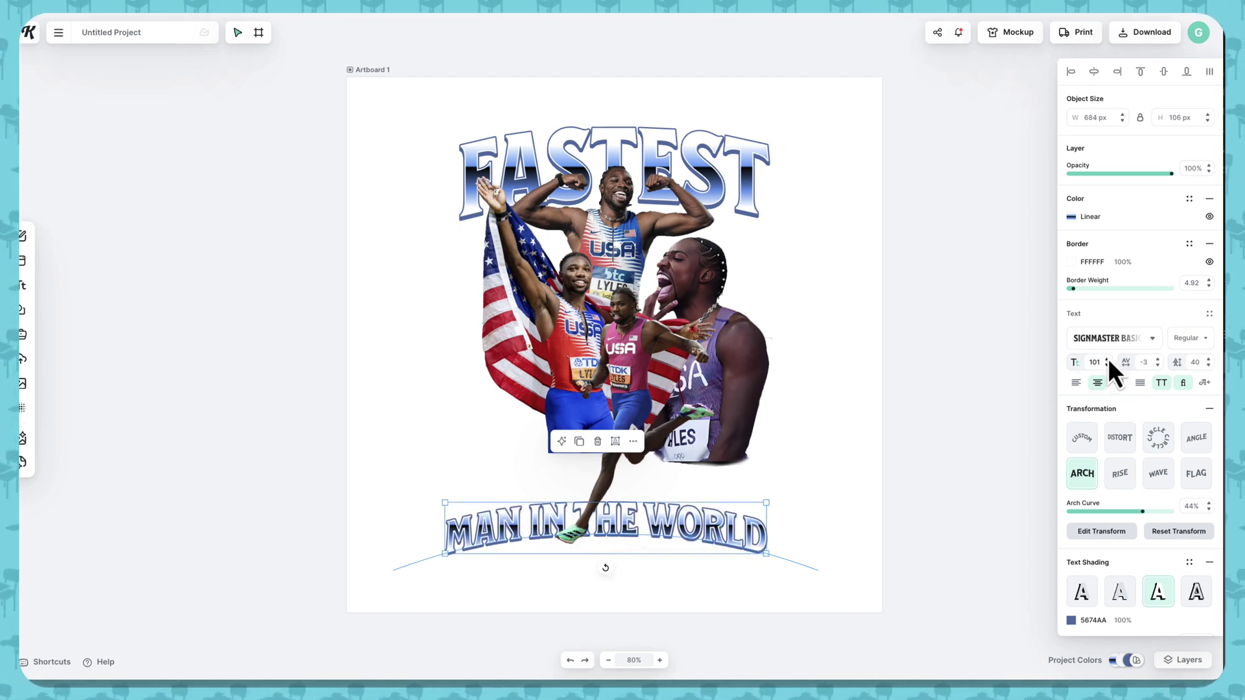
click(1108, 358)
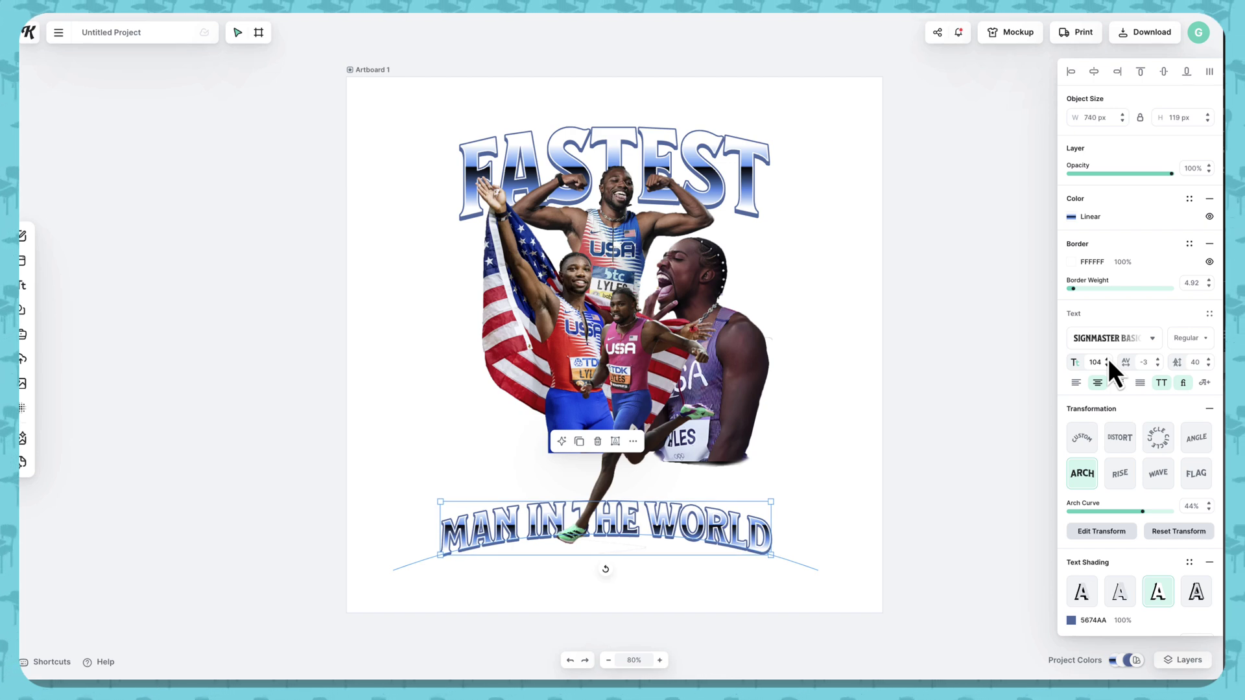
Step: Set MAN IN THE WORLD's arch curve to -44%, move it under the athletes, and select the orange CARIBBEAN title
click(1190, 506)
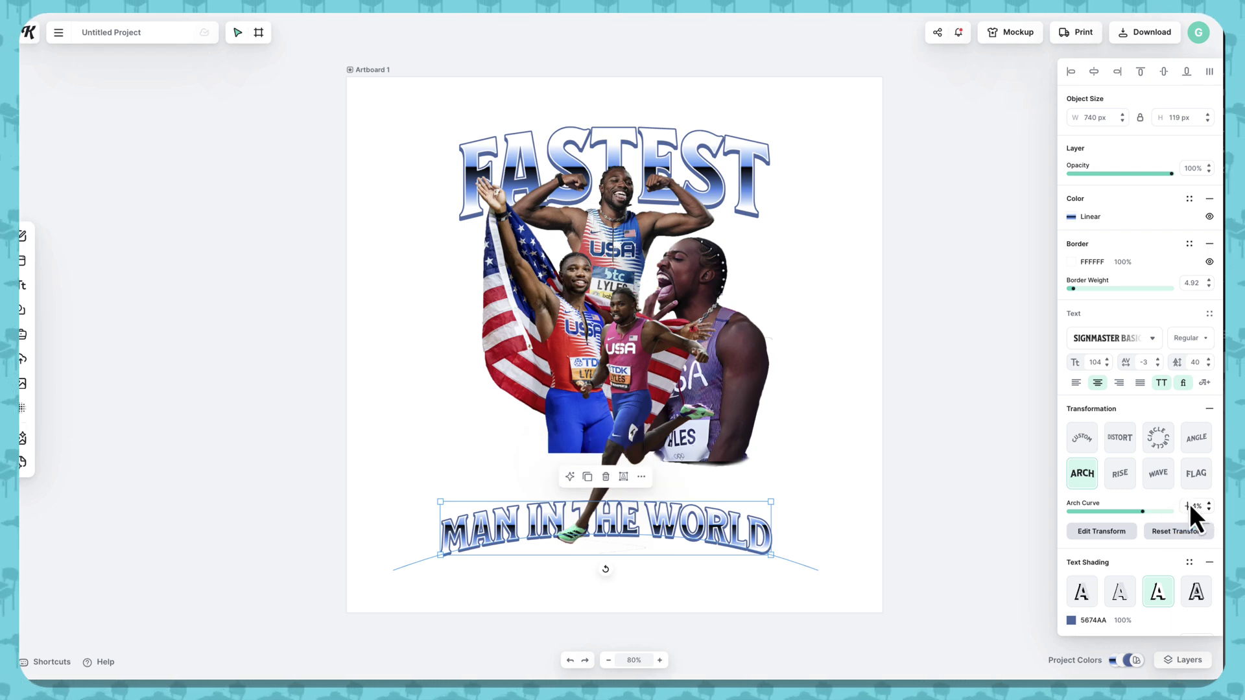
text(-)
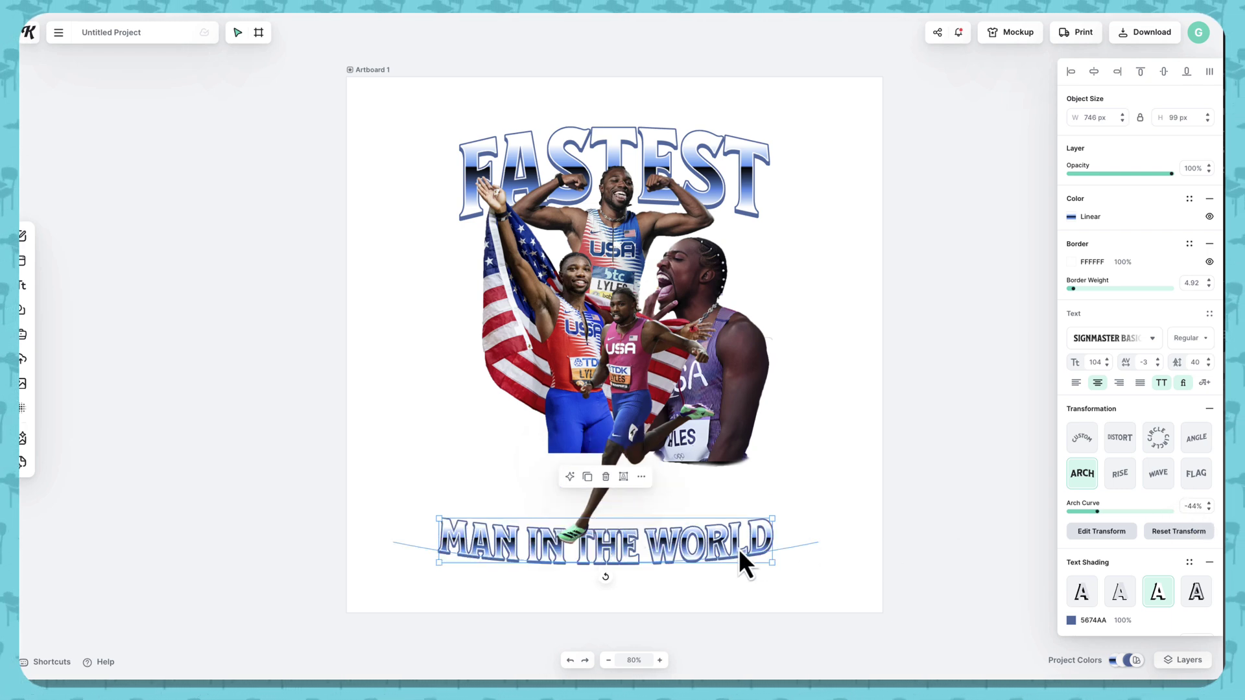
drag(738, 548, 756, 472)
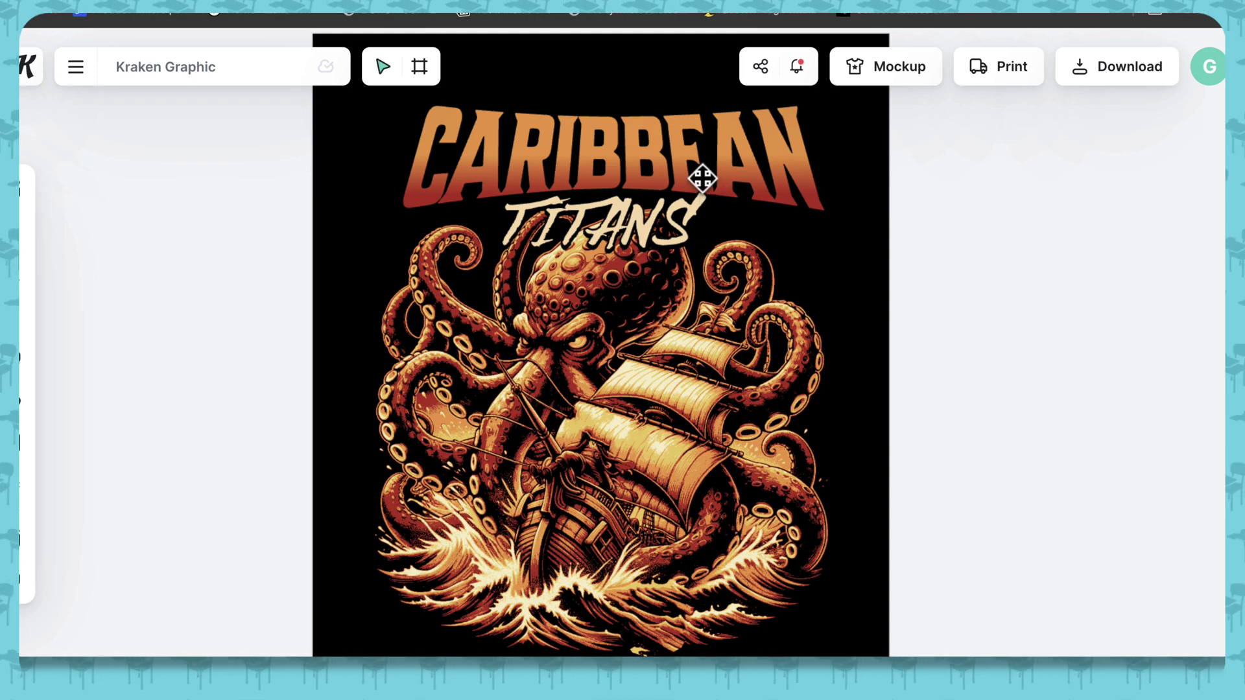
click(703, 177)
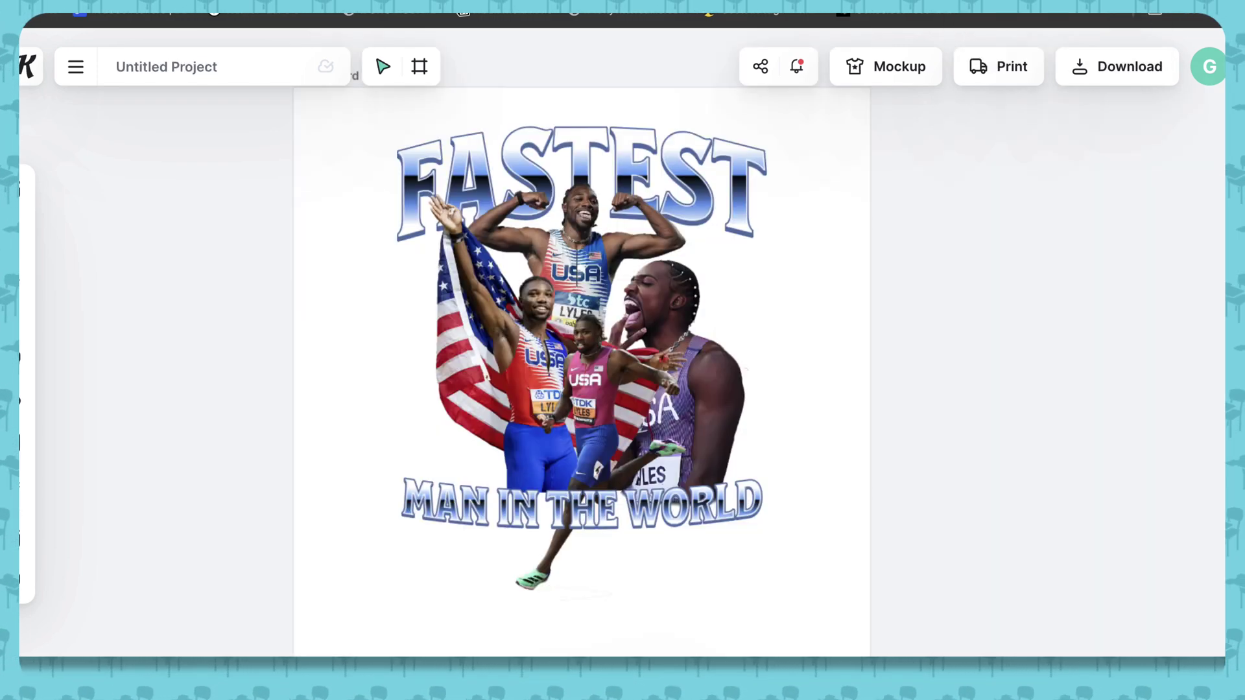
Step: Paste the orange CARIBBEAN title below MAN IN THE WORLD and retype it as NOAH LYLES
key(ctrl+v)
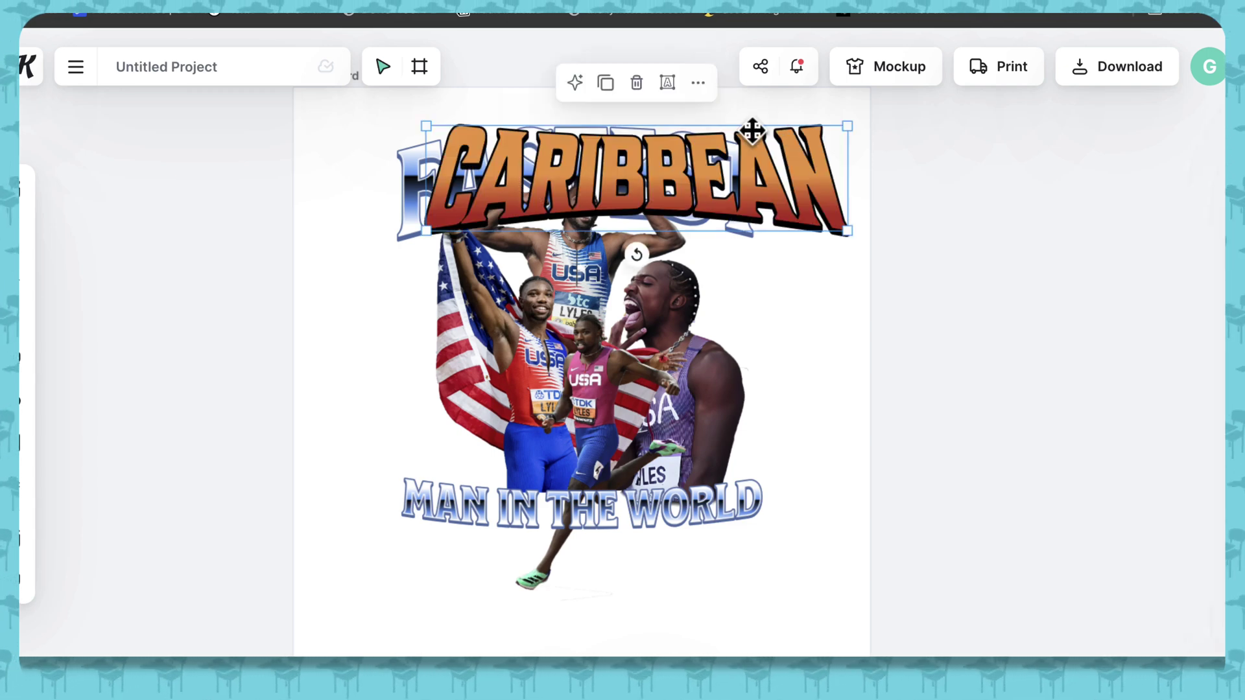
drag(739, 252, 697, 563)
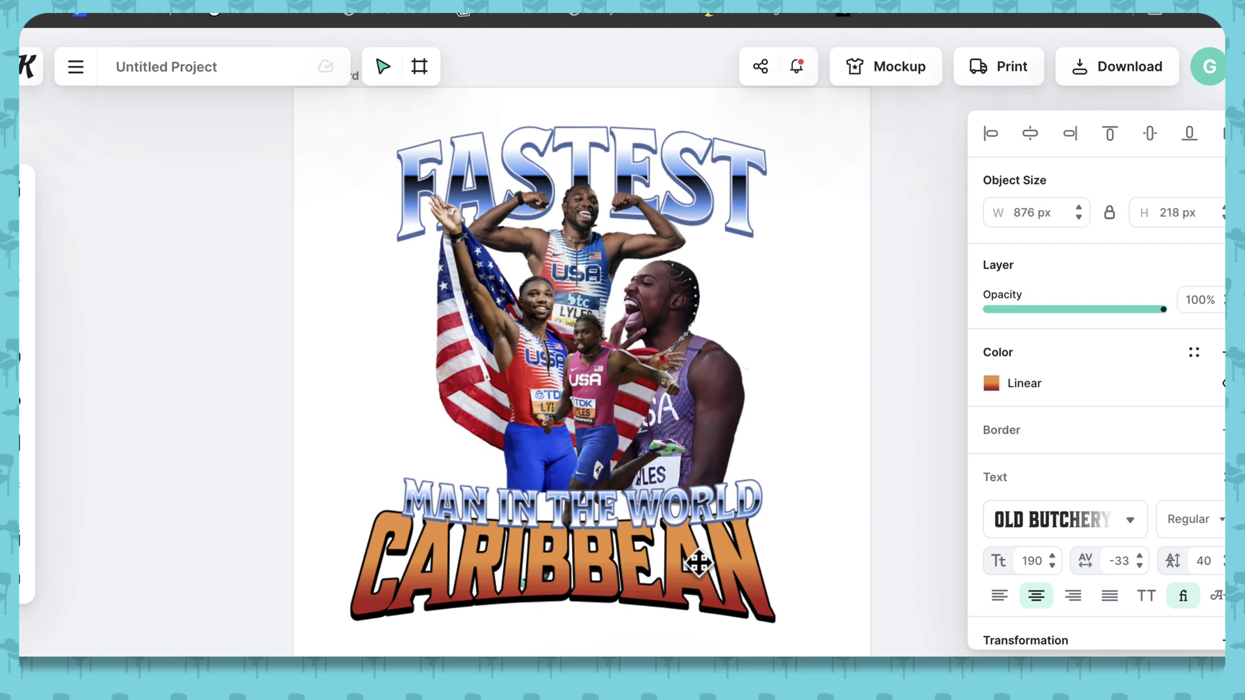
double_click(698, 563)
text(NOA)
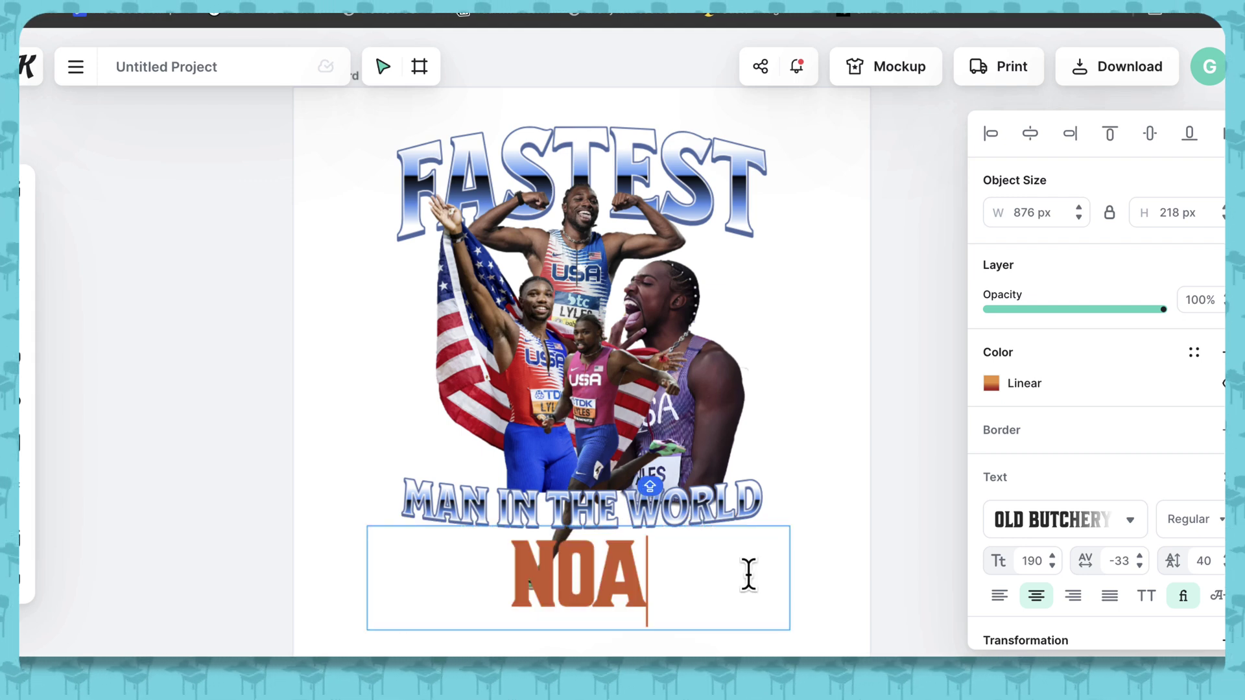
text(H LYL)
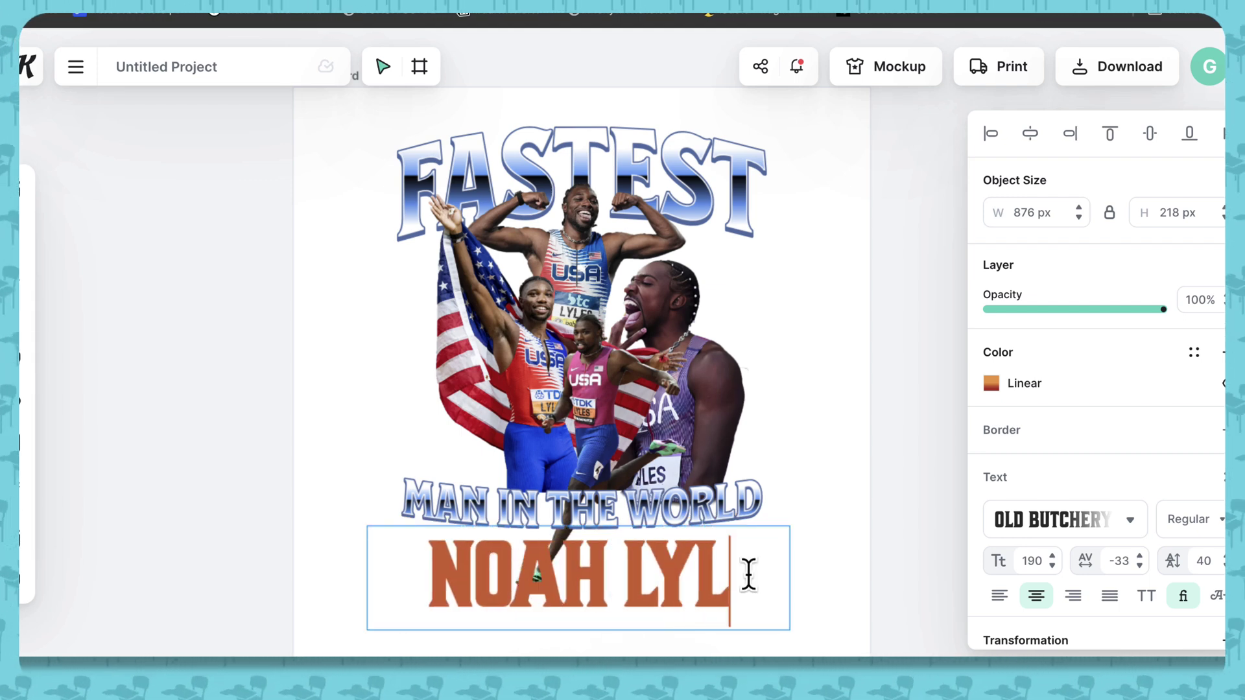
text(ES)
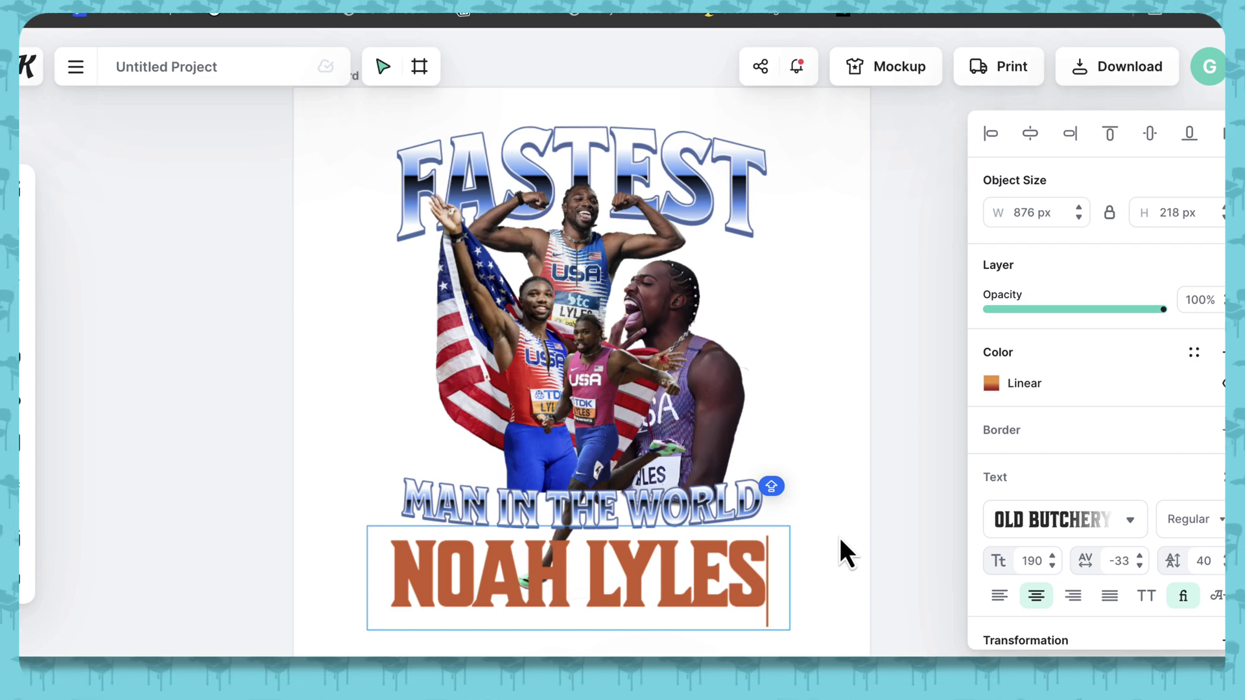
key(Escape)
click(832, 510)
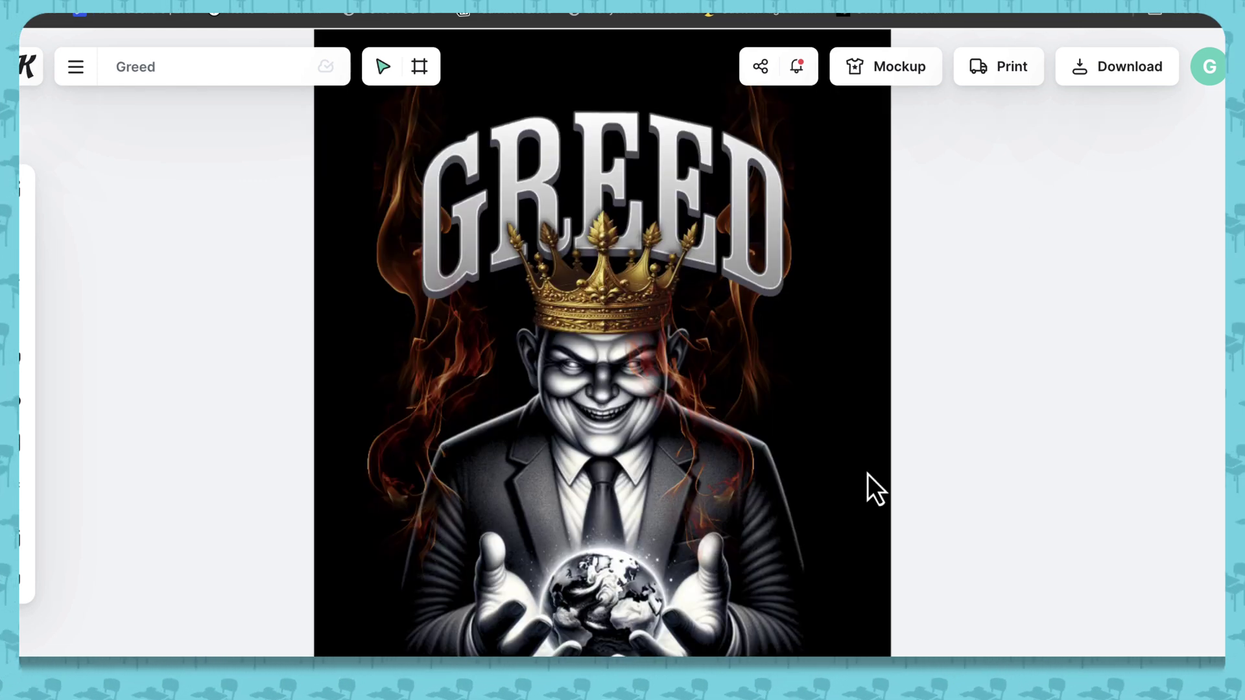
Step: Place the GREED flames behind the athletes, then keep PNG for the 1200 × 1200 px download
click(749, 315)
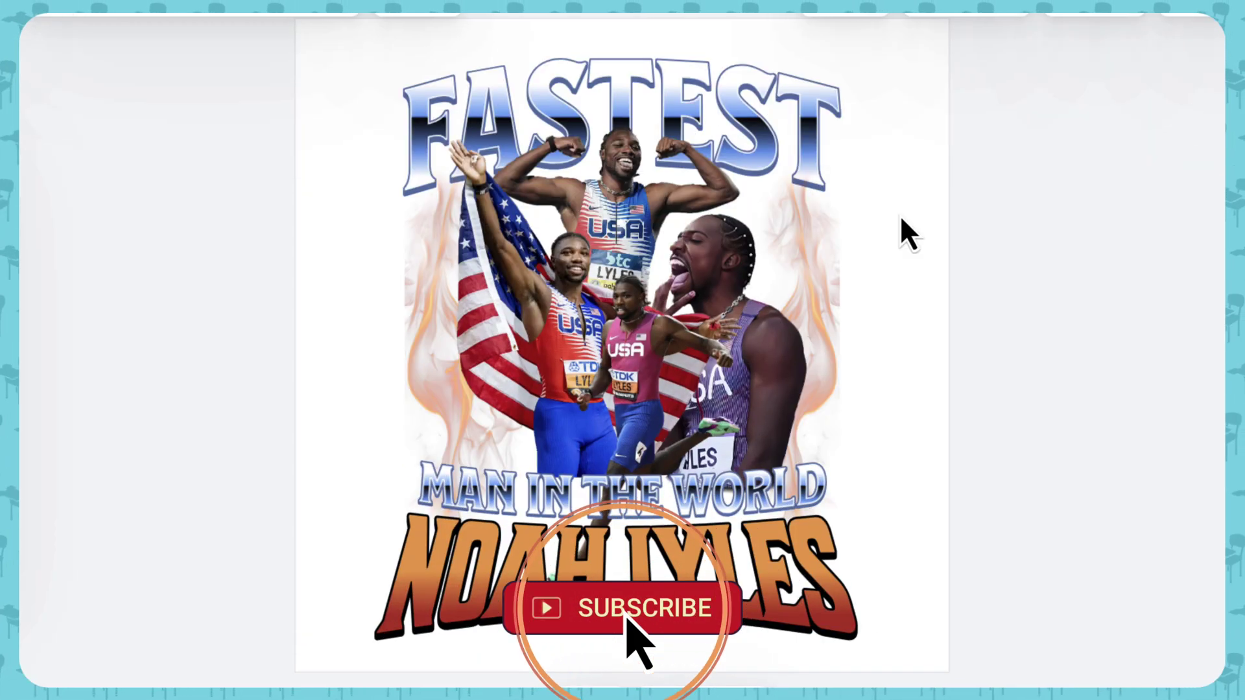
click(829, 252)
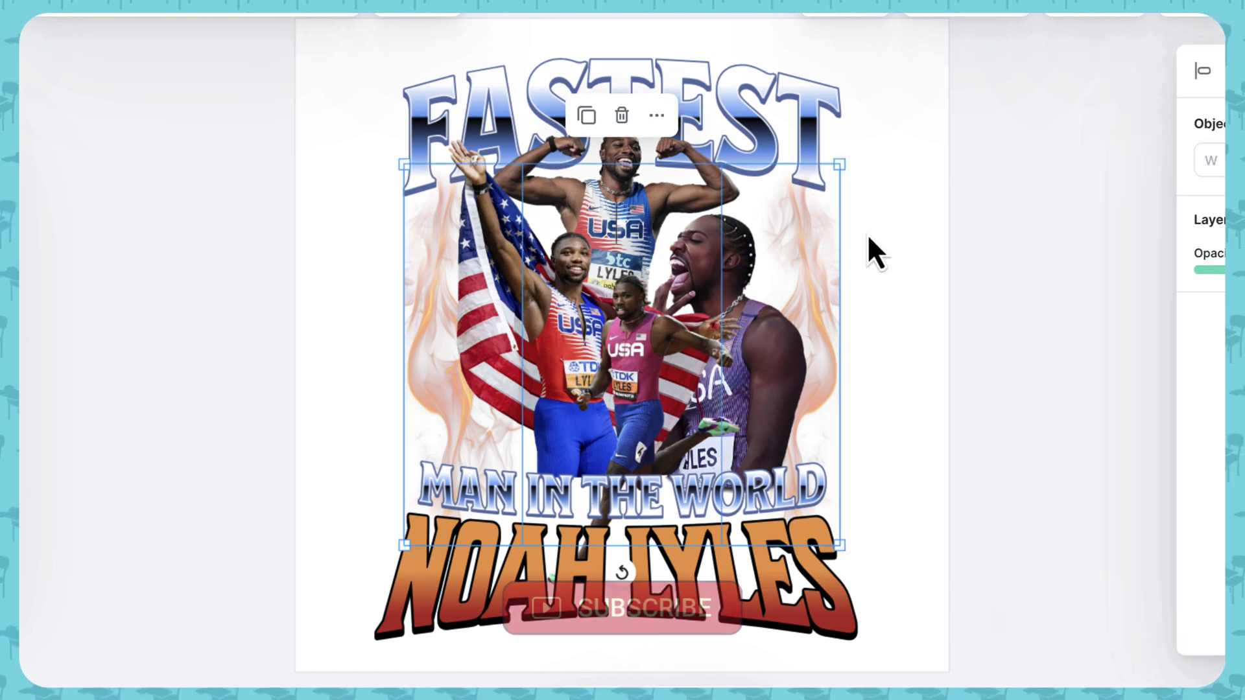
click(873, 226)
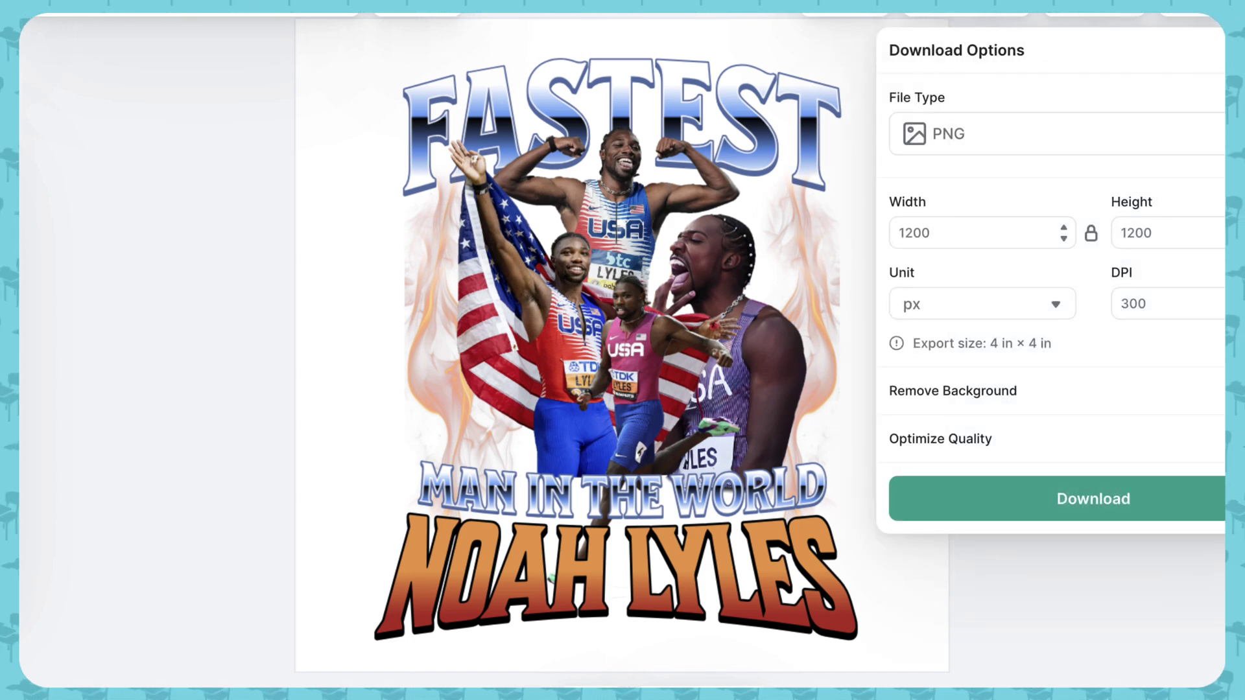
click(1114, 126)
click(1115, 127)
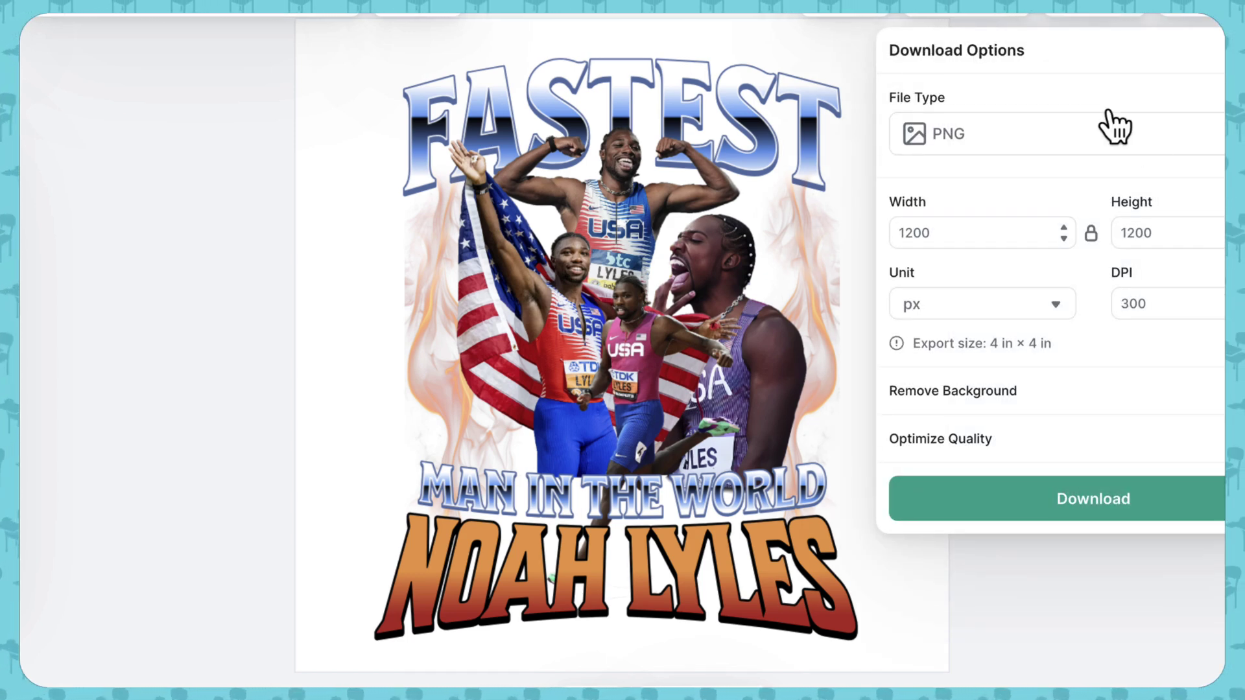